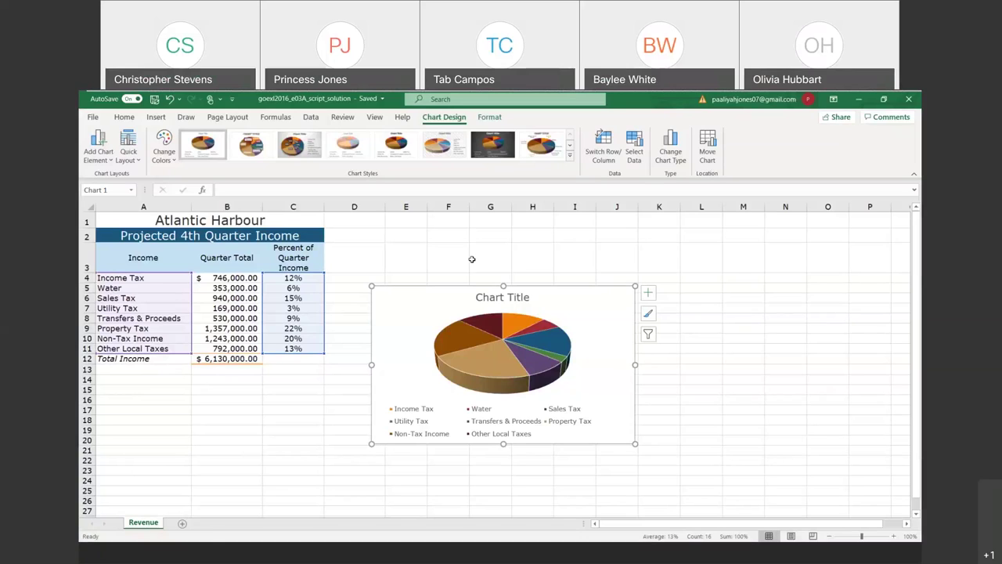
- Move the pie chart from the Revenue worksheet to a new sheet named Revenue Chart
{"action": "left_click", "coordinate": [415, 257]}
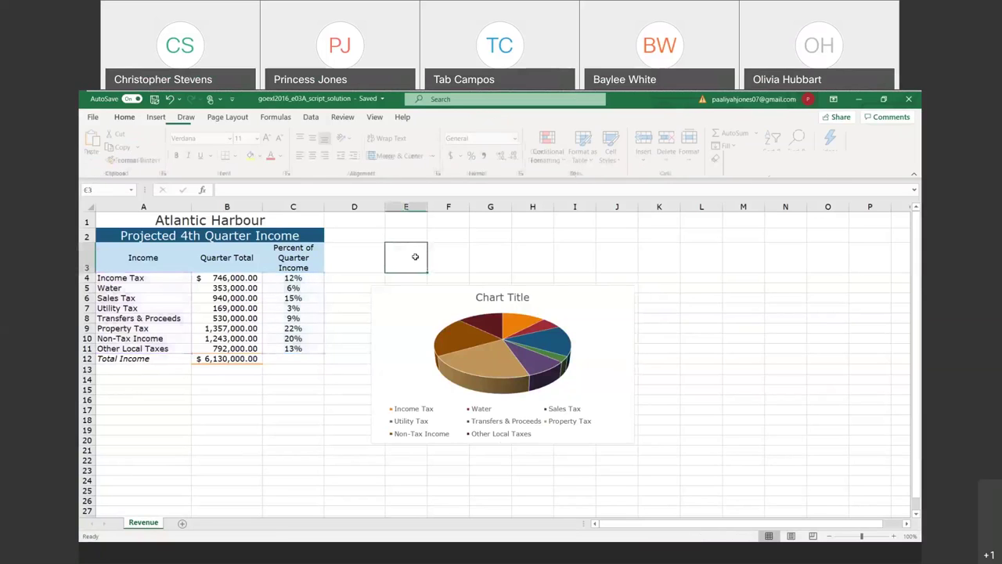
{"action": "left_click", "coordinate": [444, 320]}
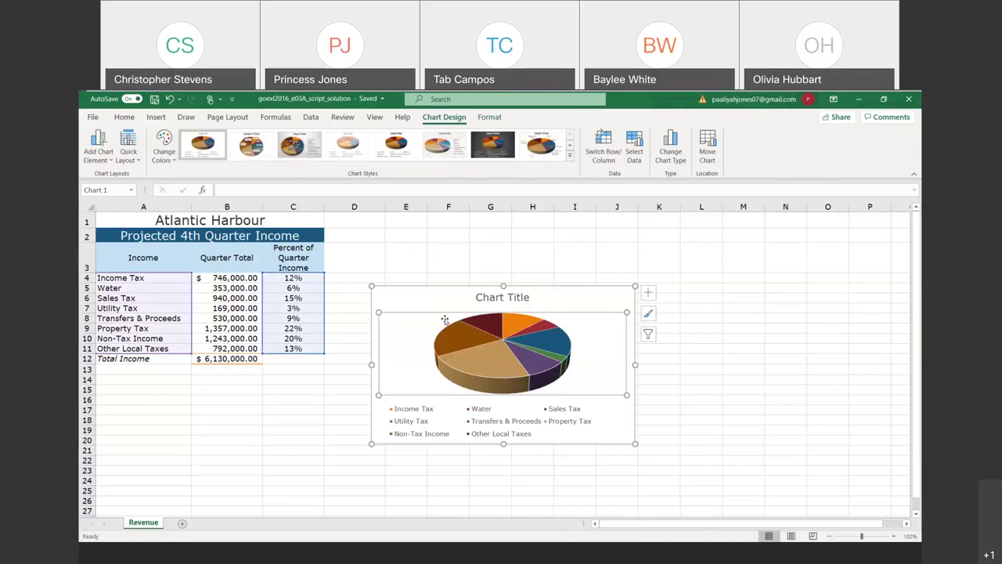
{"action": "left_click", "coordinate": [551, 297]}
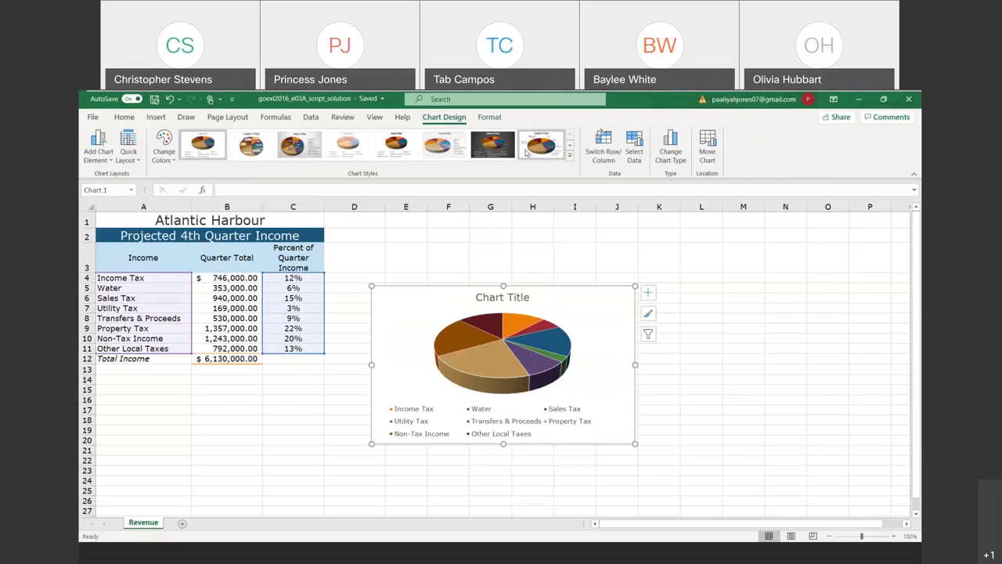
{"action": "left_click", "coordinate": [394, 147]}
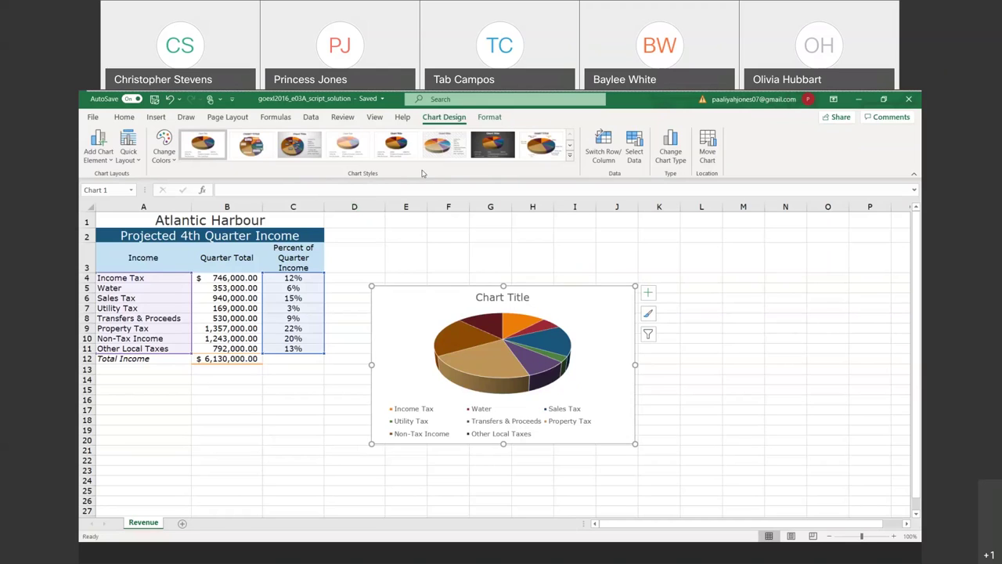
{"action": "left_click", "coordinate": [707, 152]}
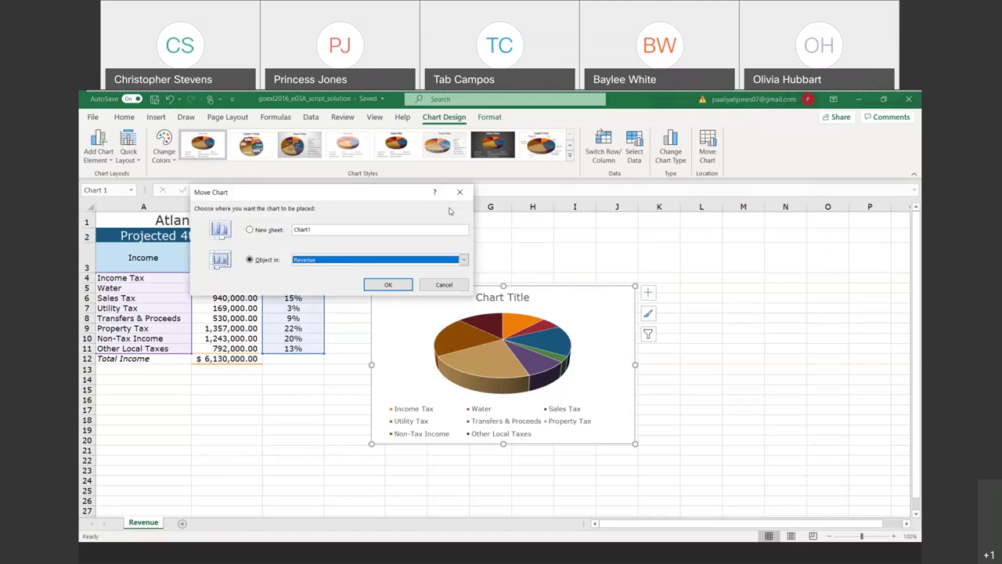
{"action": "left_click", "coordinate": [250, 230]}
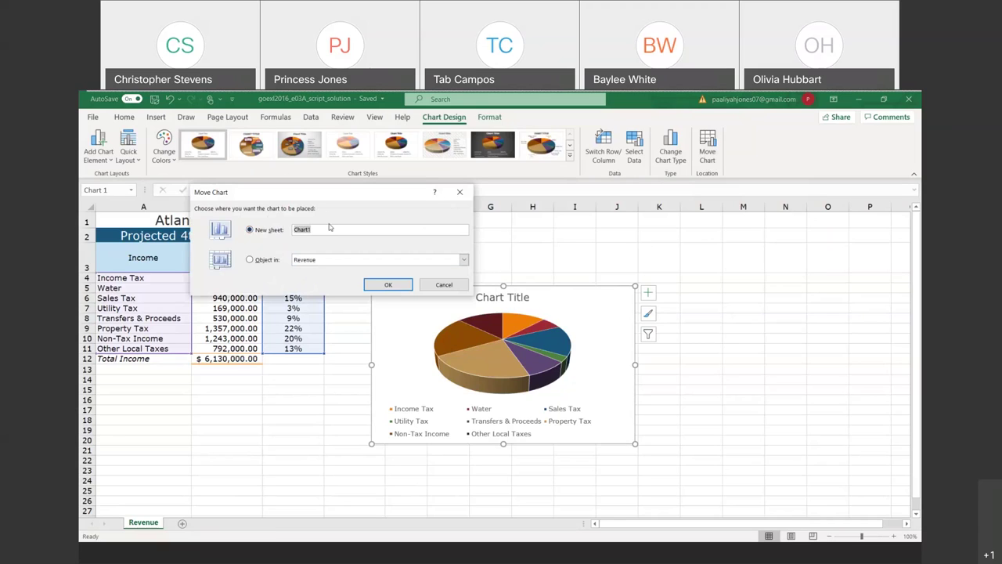
{"action": "type", "text": "Revenue Chart"}
{"action": "left_click", "coordinate": [383, 286]}
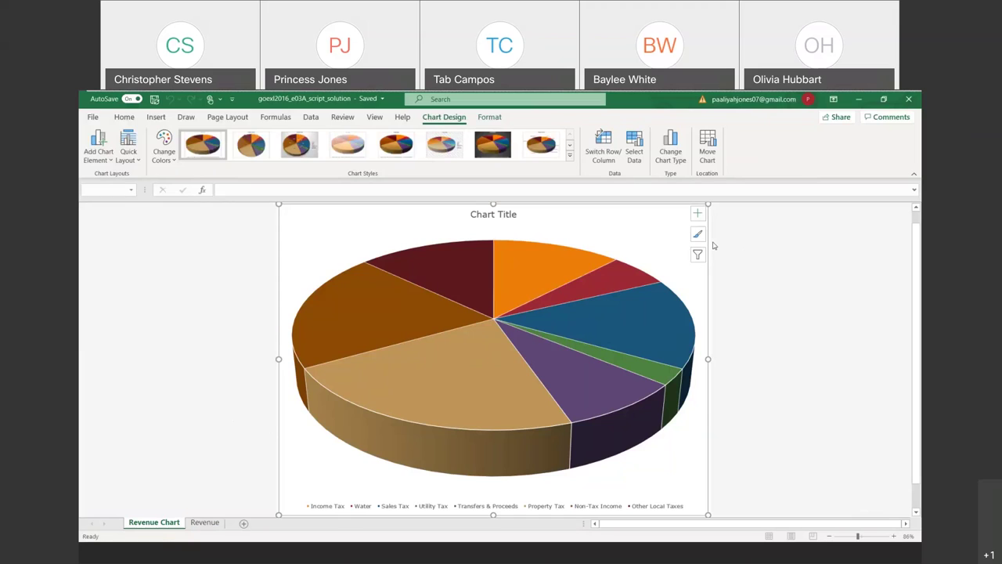
- Replace the placeholder chart title with "Revenue Sources" and remove the extra blank line below it
{"action": "left_click", "coordinate": [494, 214]}
{"action": "triple_click", "coordinate": [513, 215]}
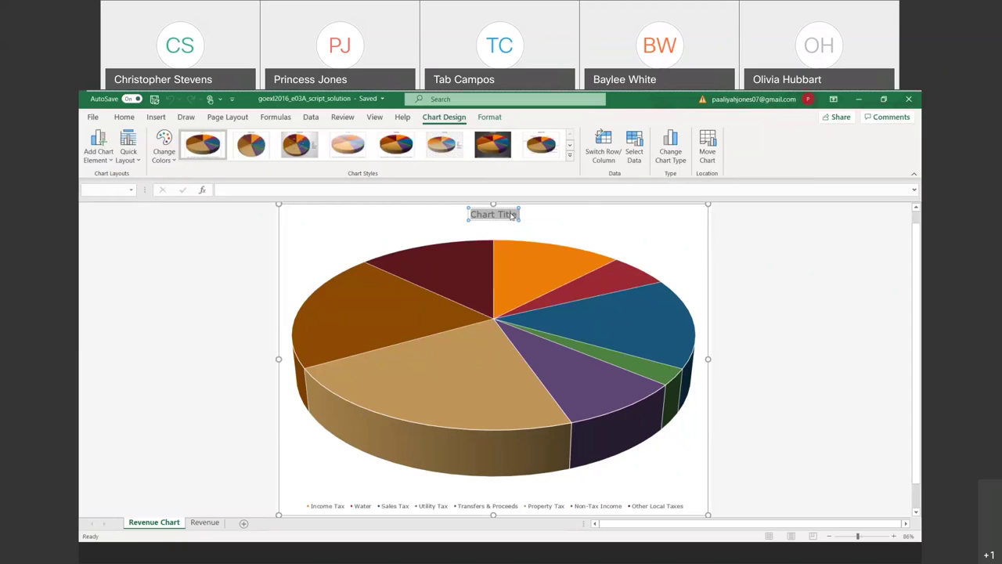
{"action": "type", "text": "Revenue Sources"}
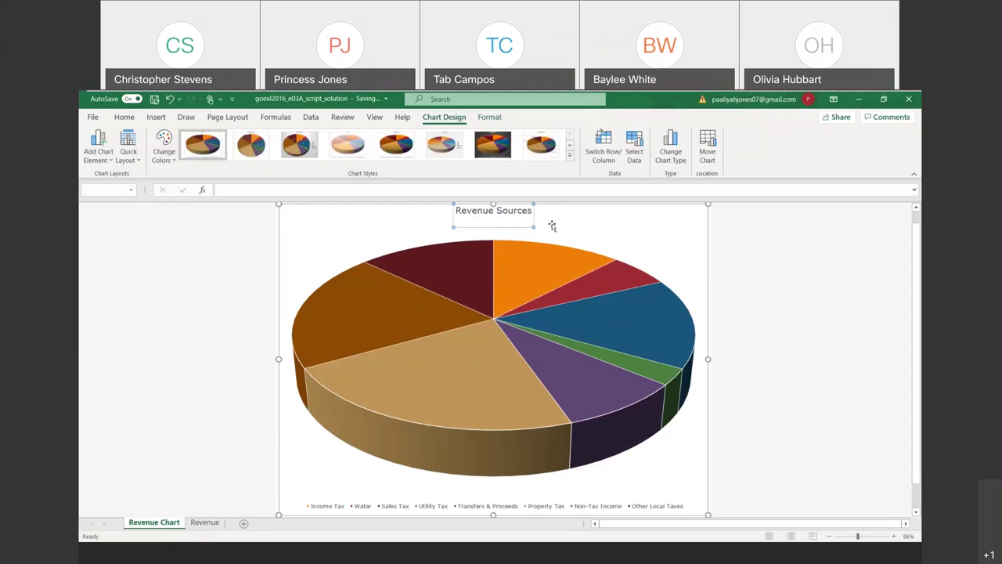
{"action": "left_click", "coordinate": [553, 225]}
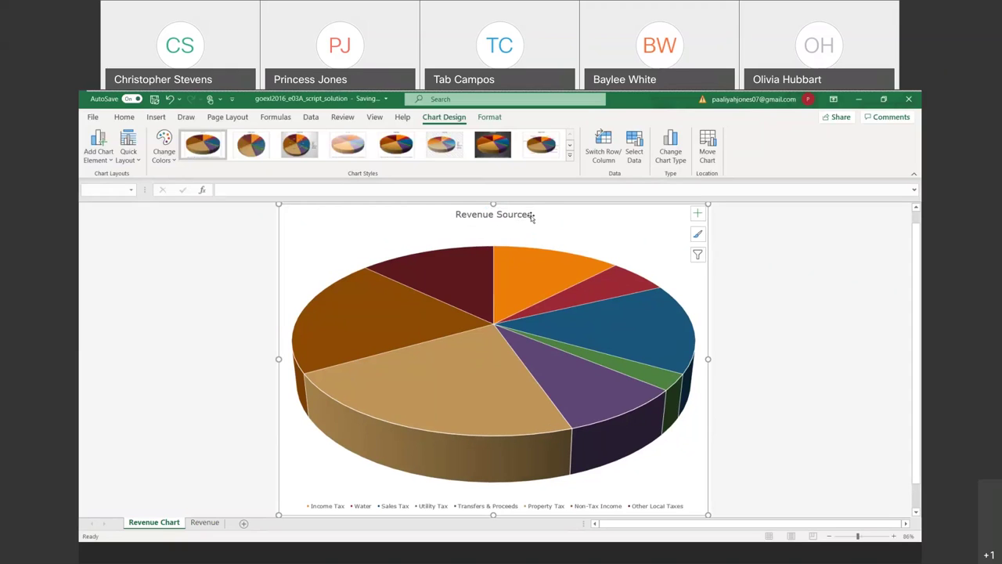
{"action": "left_click", "coordinate": [521, 222]}
{"action": "left_click", "coordinate": [516, 225]}
{"action": "key", "text": "BackSpace"}
{"action": "left_click", "coordinate": [551, 222]}
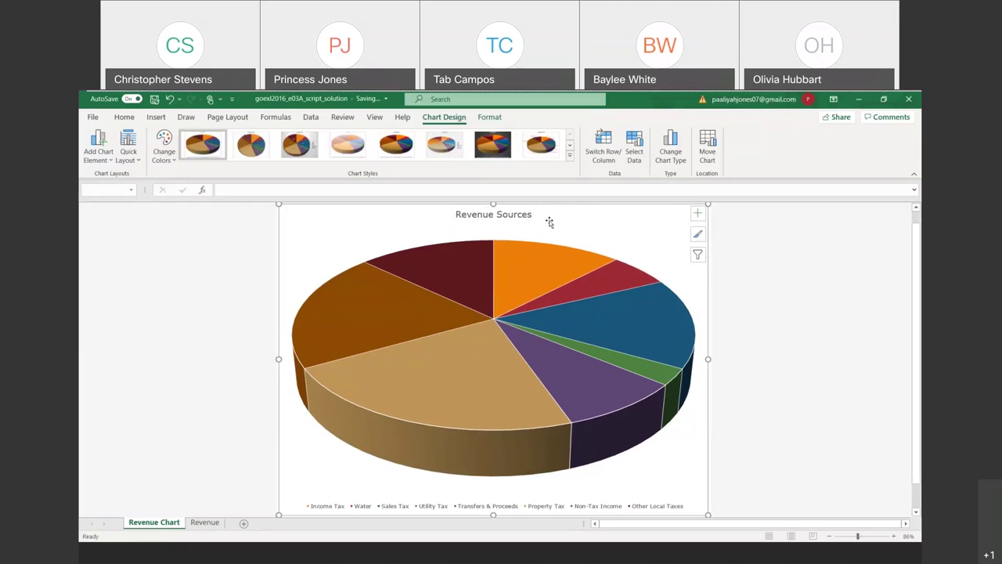
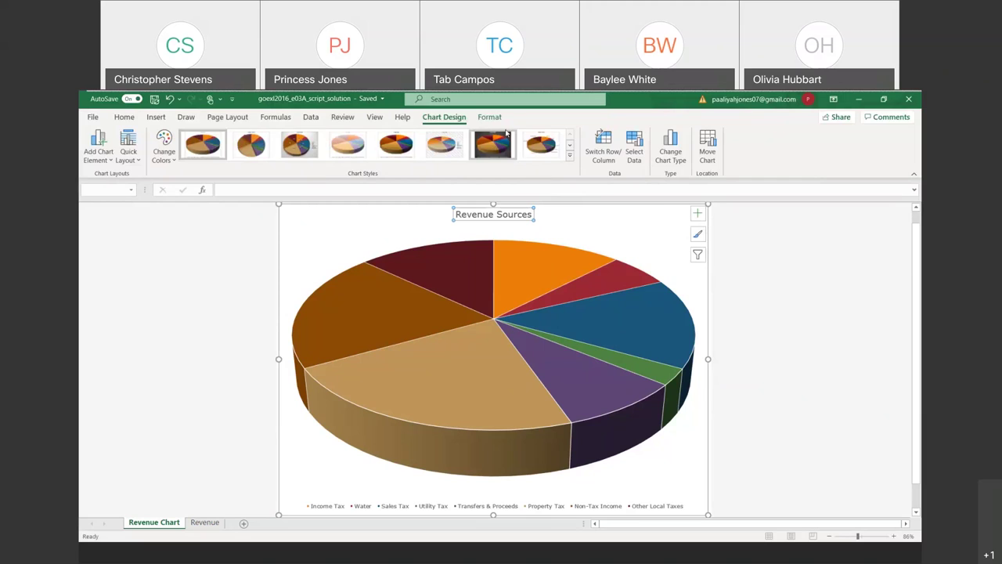
- Apply the third WordArt style in the first row, with red fill and red outline, to the chart title
{"action": "left_click", "coordinate": [495, 119]}
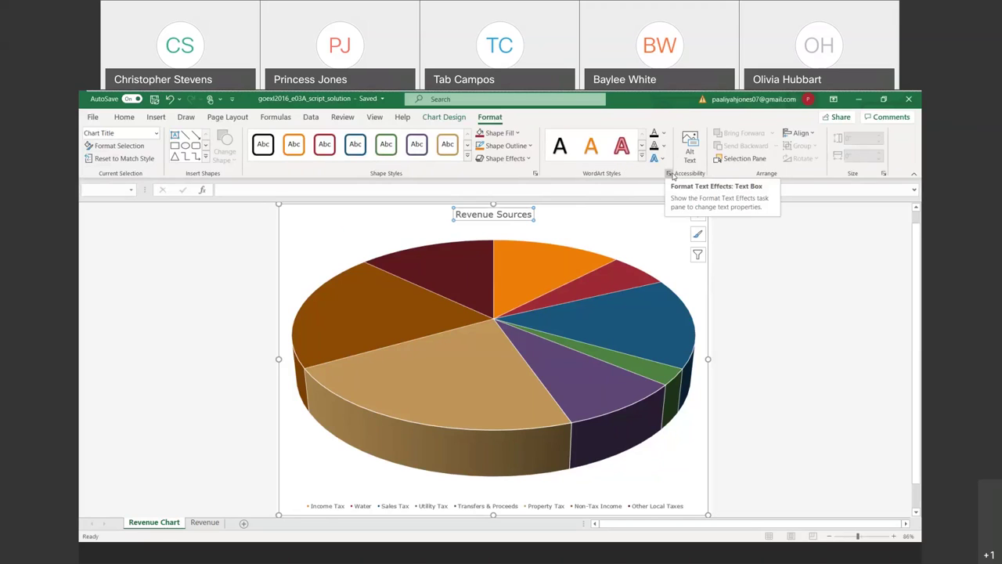
{"action": "left_click", "coordinate": [642, 157]}
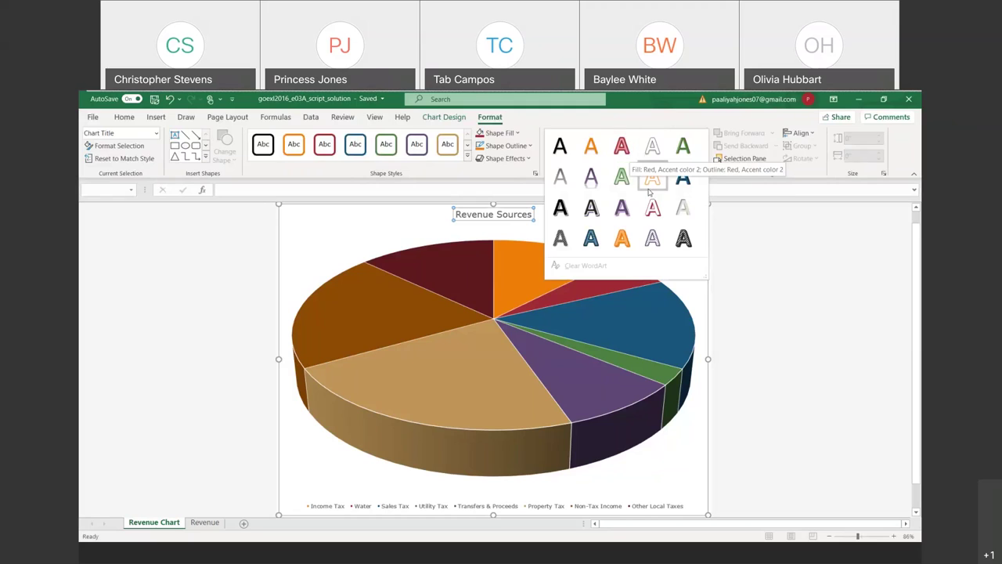
{"action": "left_click", "coordinate": [626, 154]}
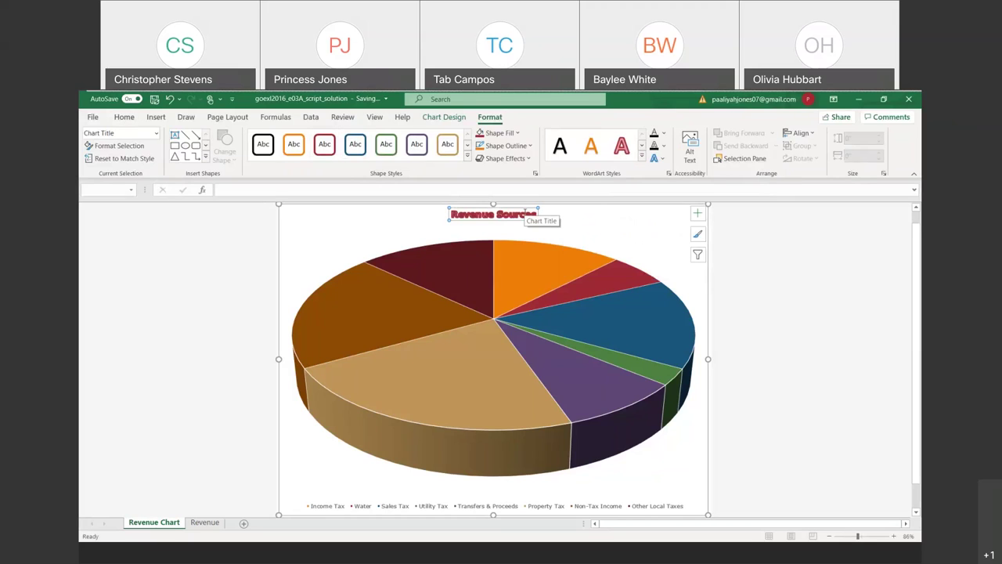
- Set the font size of the Revenue Sources chart title to 32
{"action": "right_click", "coordinate": [524, 215]}
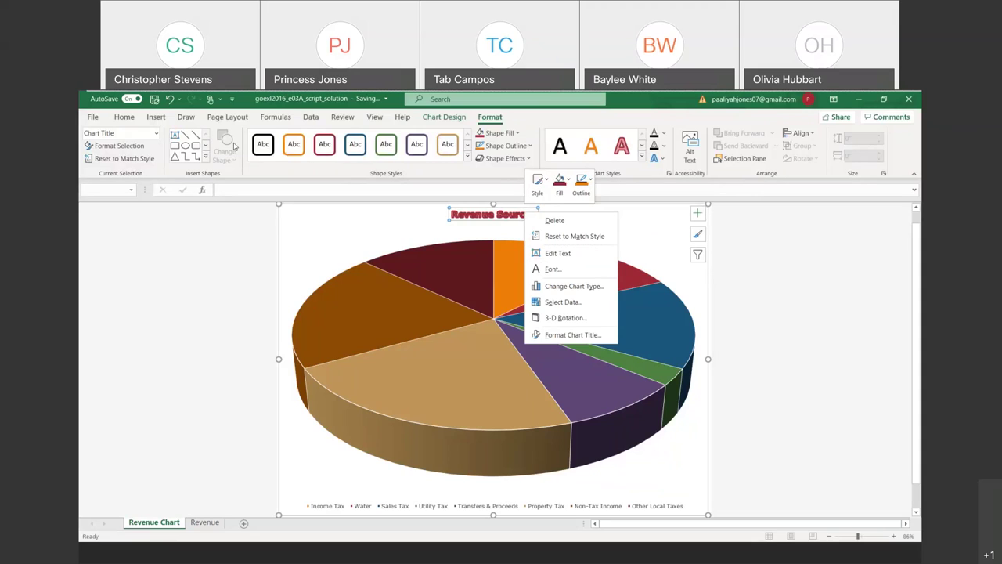
{"action": "left_click", "coordinate": [549, 254]}
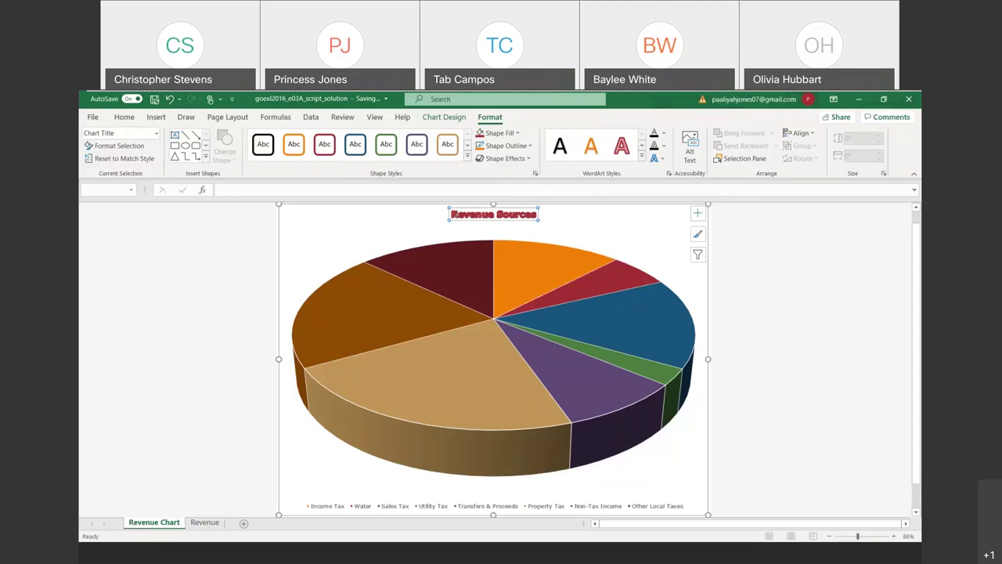
{"action": "left_click", "coordinate": [123, 118]}
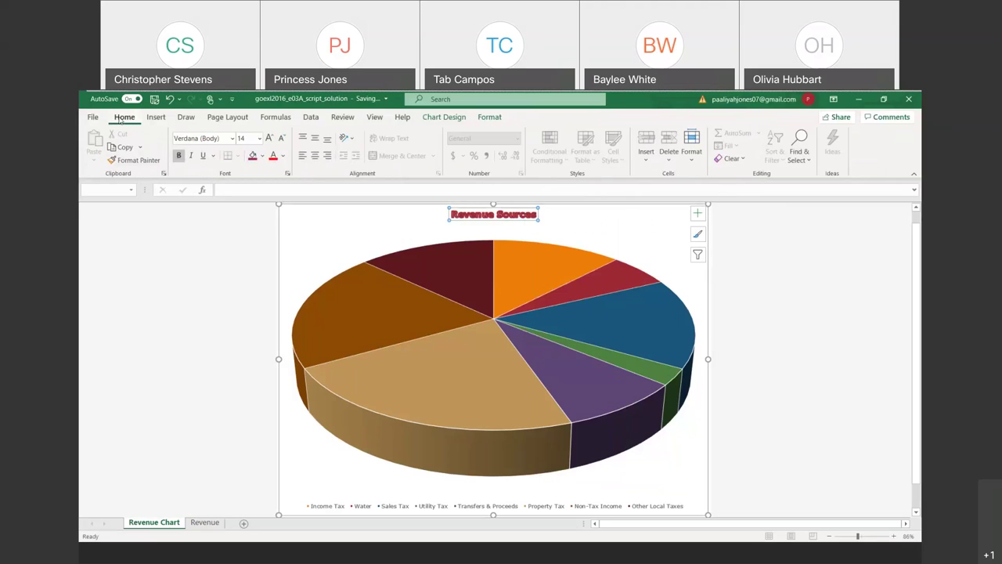
{"action": "left_click", "coordinate": [258, 139]}
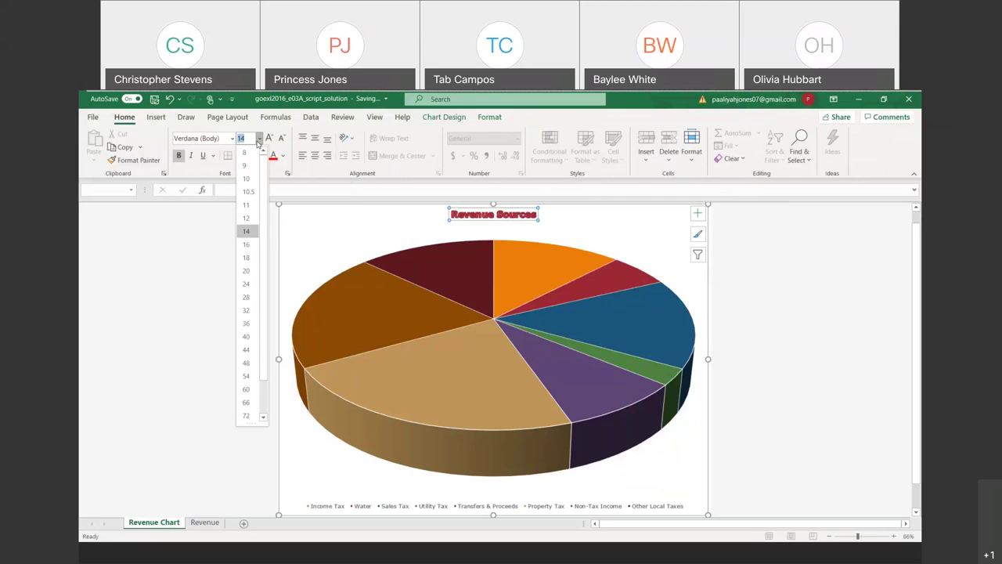
{"action": "left_click", "coordinate": [245, 311]}
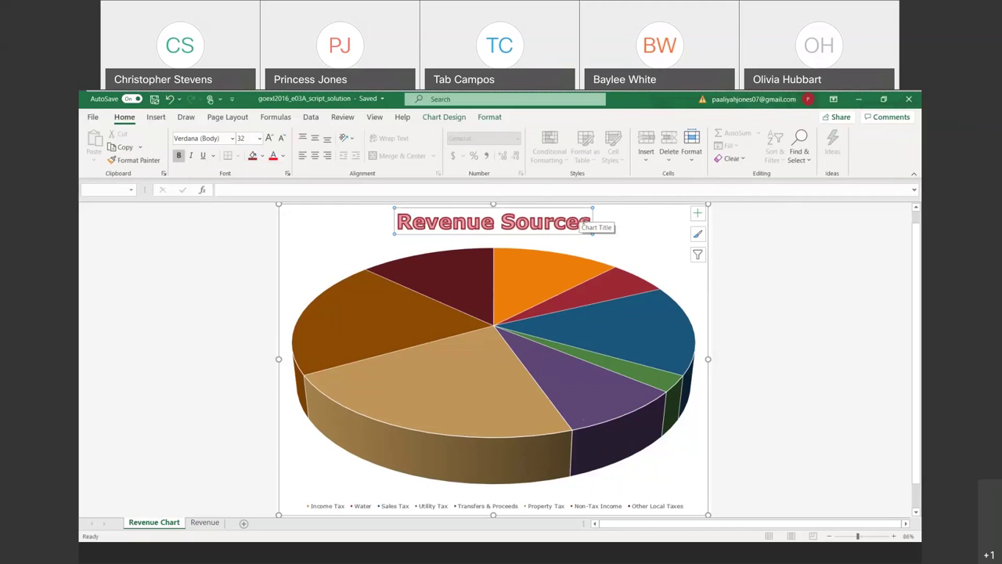
{"action": "right_click", "coordinate": [588, 222]}
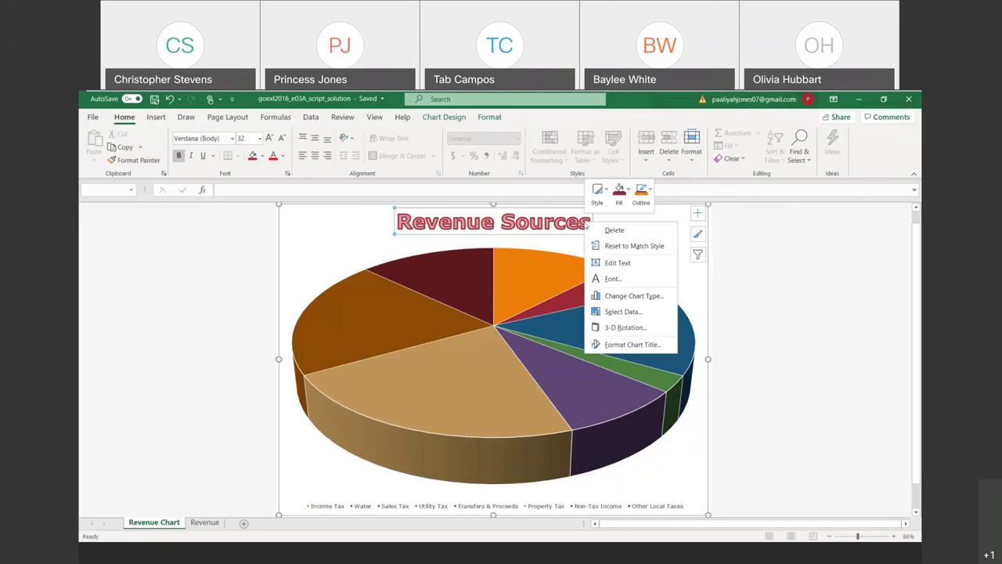
{"action": "left_click", "coordinate": [614, 279]}
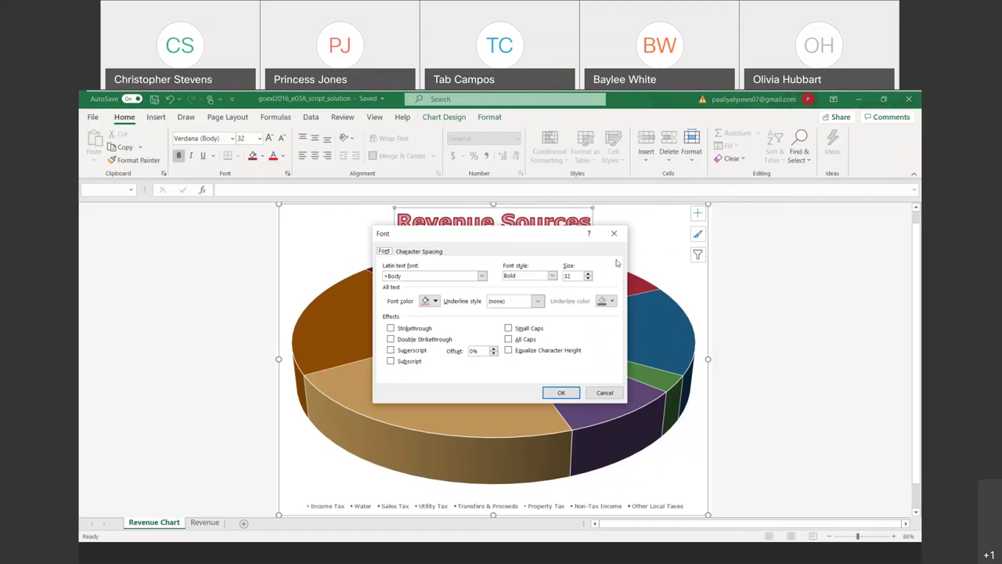
{"action": "left_click", "coordinate": [619, 239]}
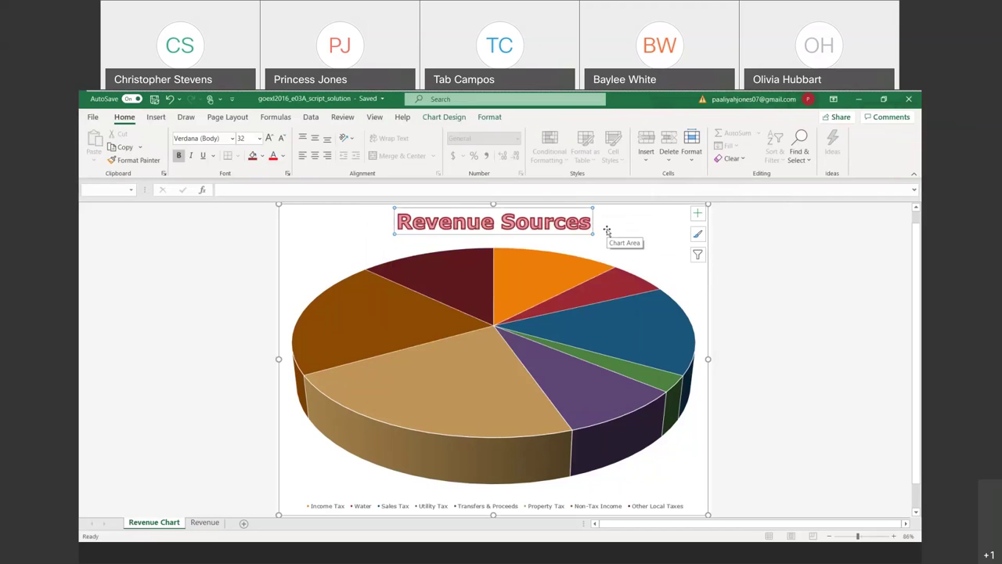
{"action": "left_click", "coordinate": [607, 229]}
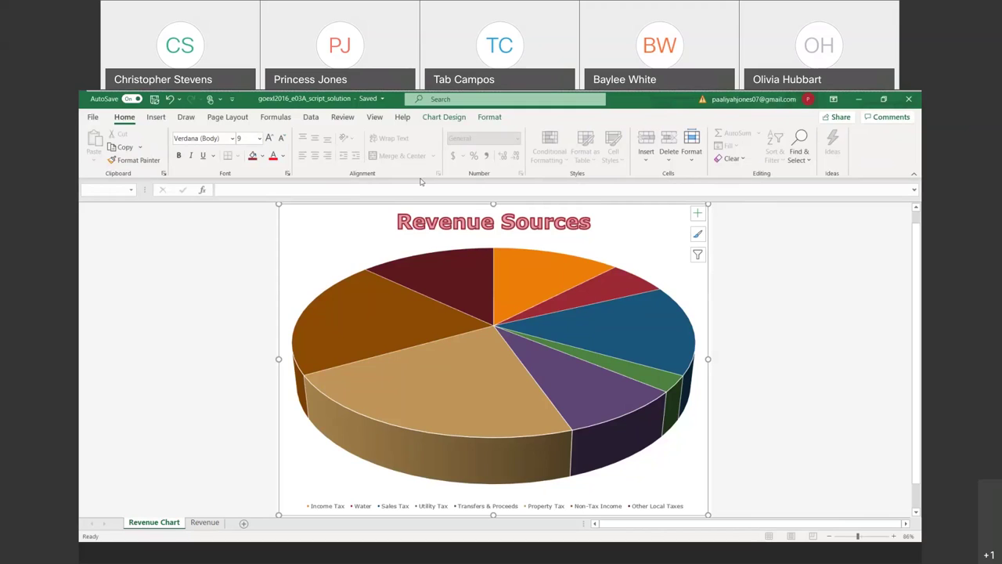
{"action": "left_click", "coordinate": [455, 117]}
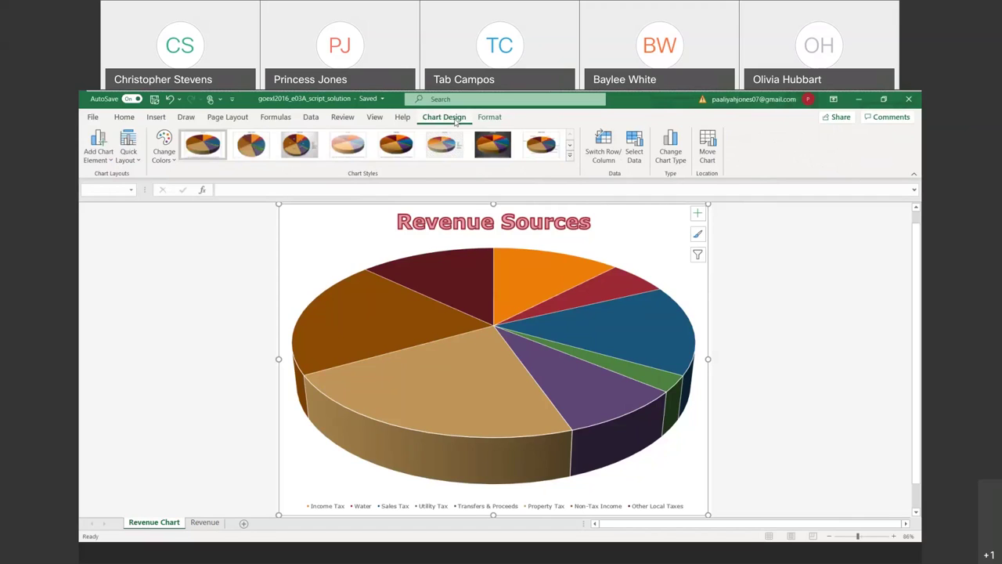
{"action": "left_click", "coordinate": [99, 159]}
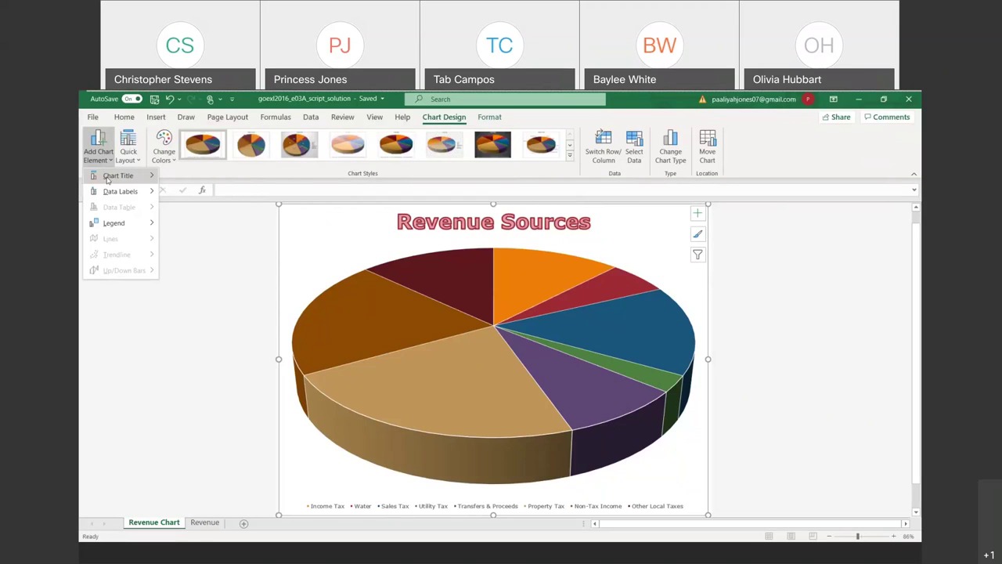
{"action": "mouse_move", "coordinate": [113, 179]}
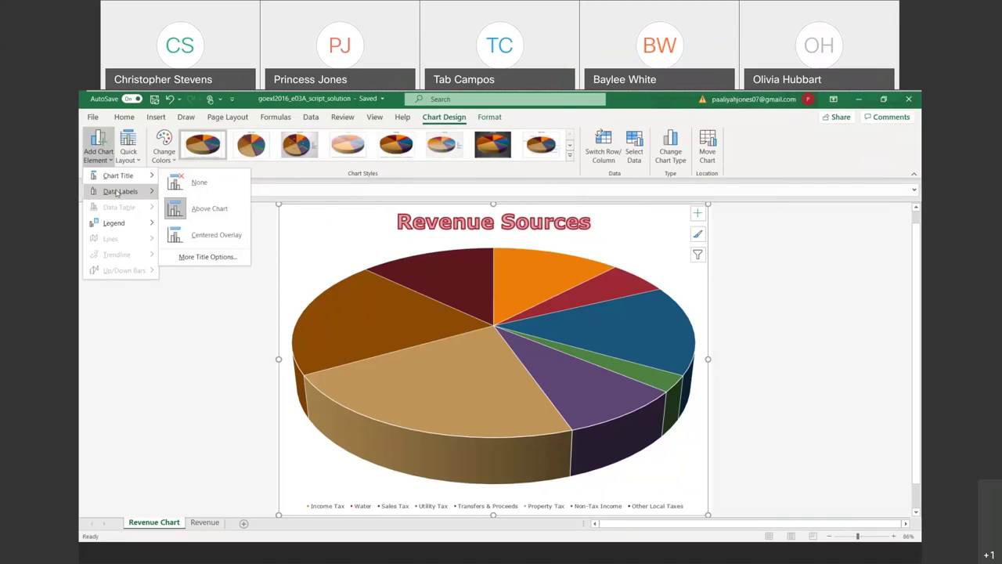
{"action": "mouse_move", "coordinate": [124, 223]}
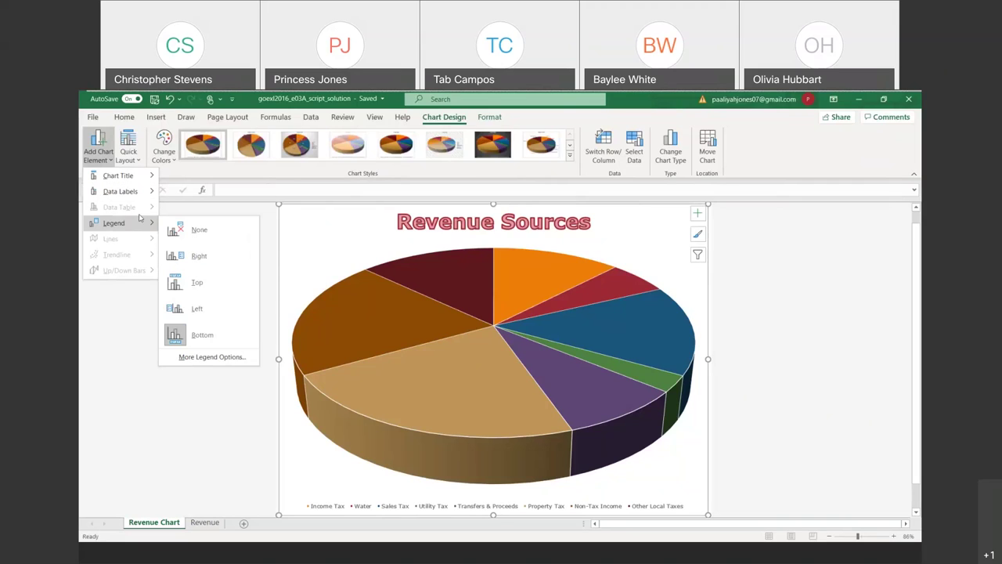
{"action": "mouse_move", "coordinate": [153, 197]}
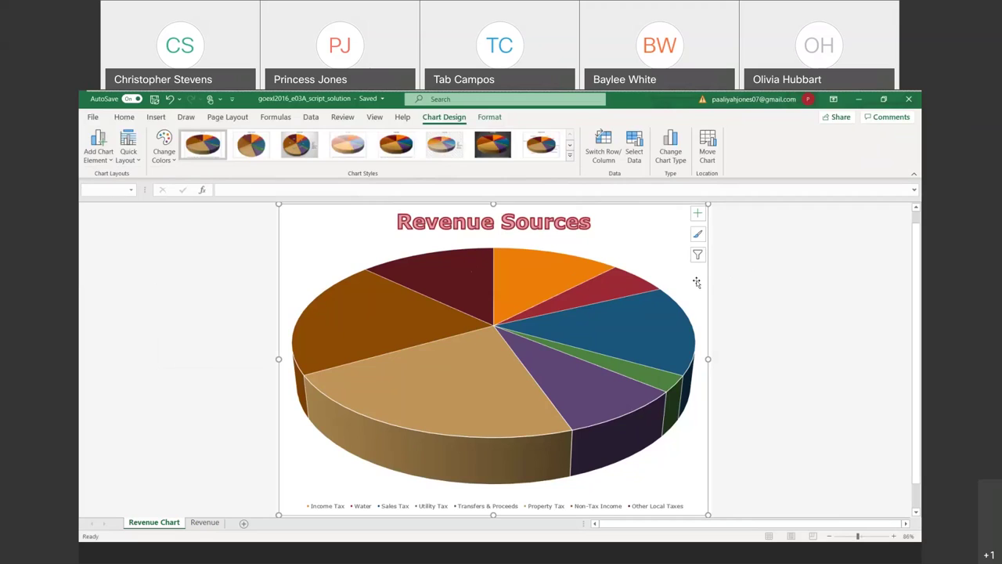
{"action": "left_click", "coordinate": [698, 216]}
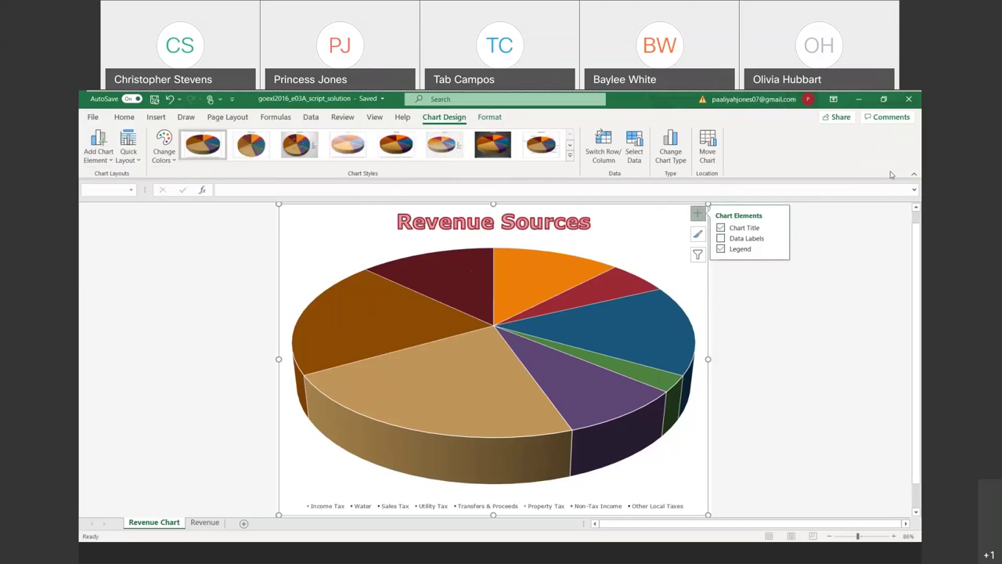
{"action": "left_click", "coordinate": [866, 176]}
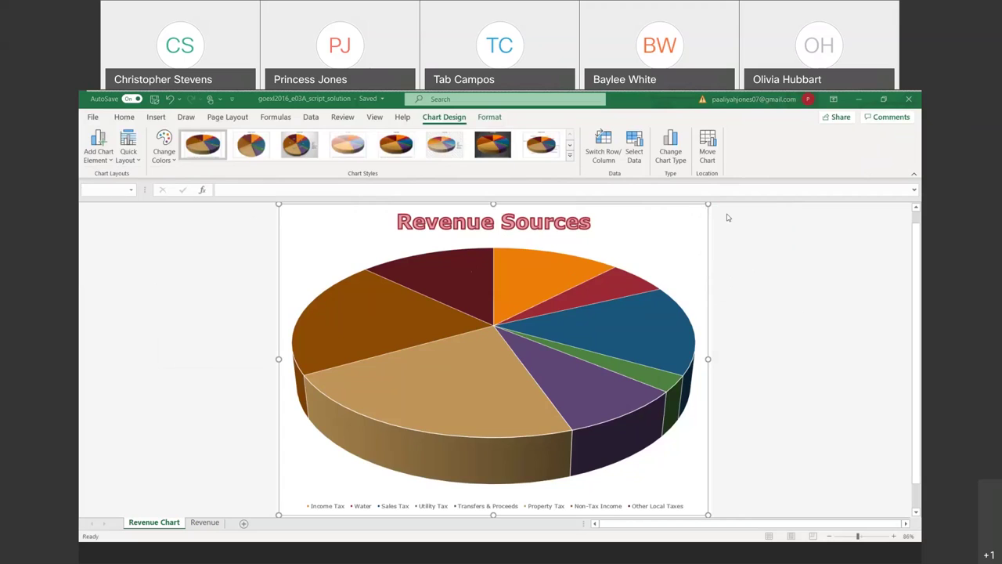
- Remove the legend from the pie chart and add data labels, opening their detailed formatting options
{"action": "left_click", "coordinate": [697, 215]}
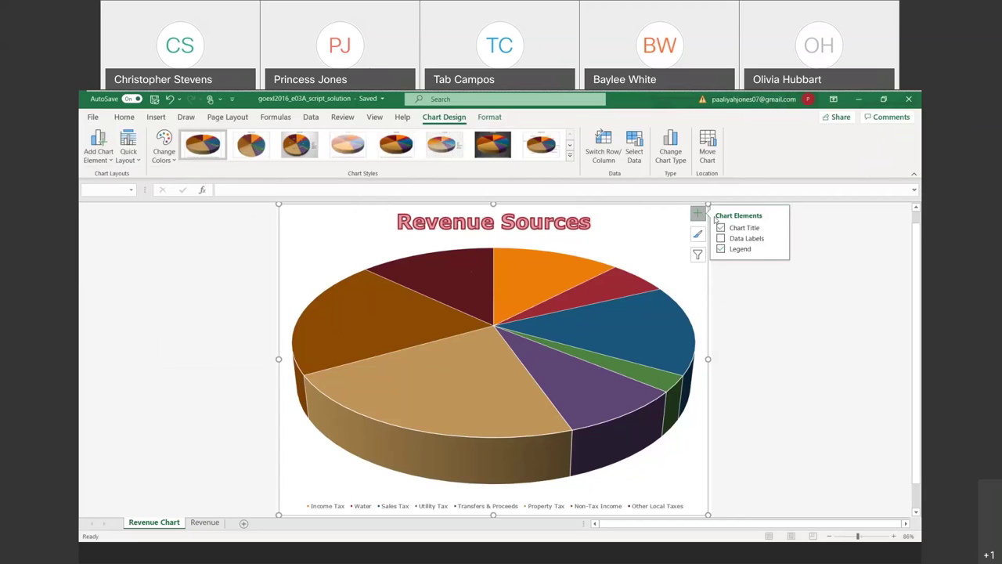
{"action": "left_click", "coordinate": [721, 248]}
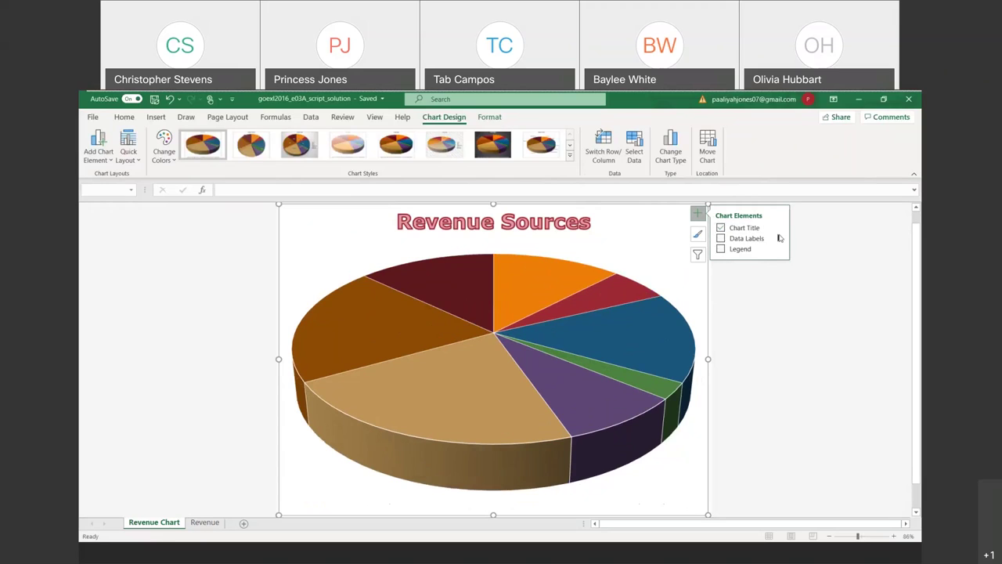
{"action": "mouse_move", "coordinate": [779, 238]}
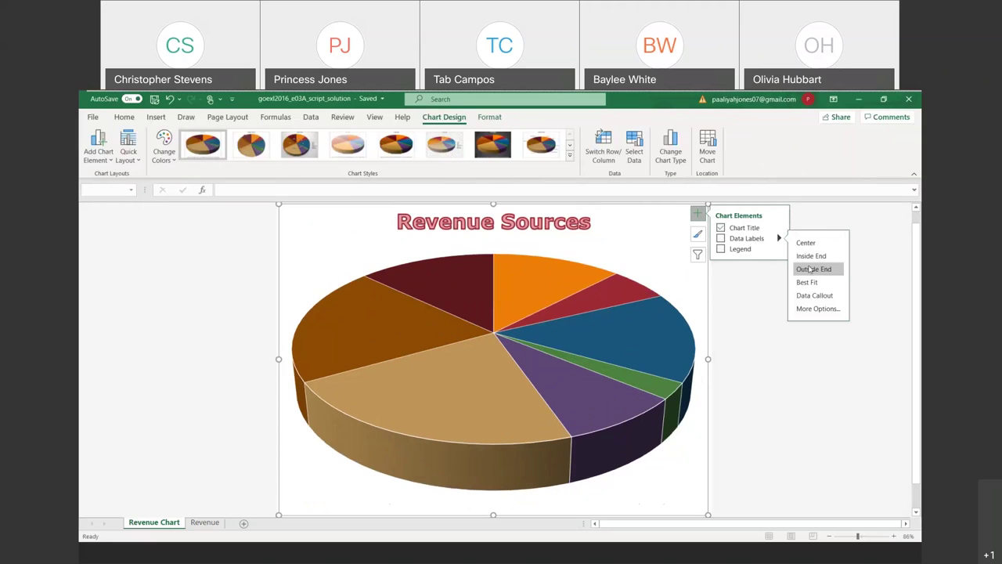
{"action": "left_click", "coordinate": [817, 308]}
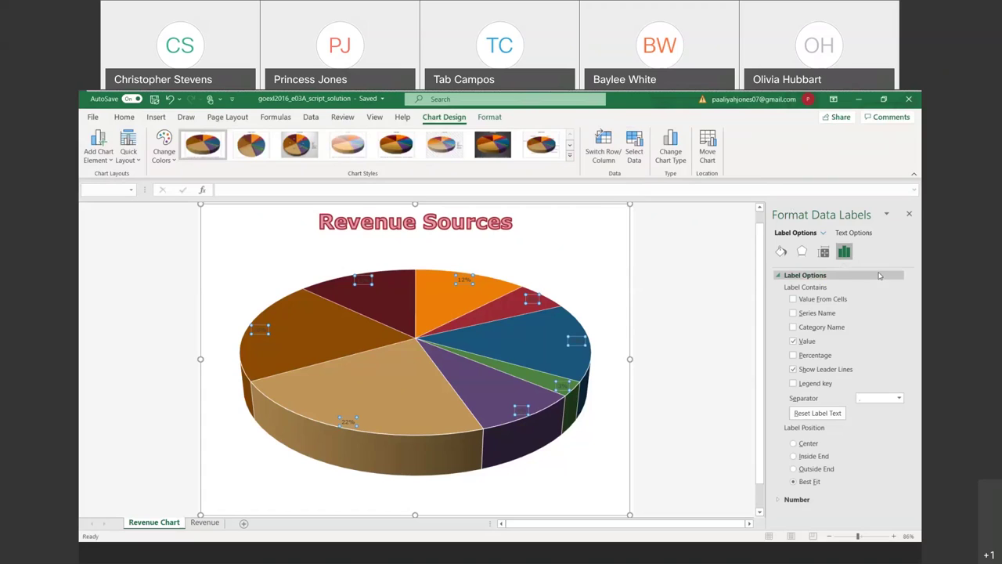
- Show only category name and percentage in the data labels, without values or leader lines, and place them at Outside End
{"action": "left_click", "coordinate": [833, 277]}
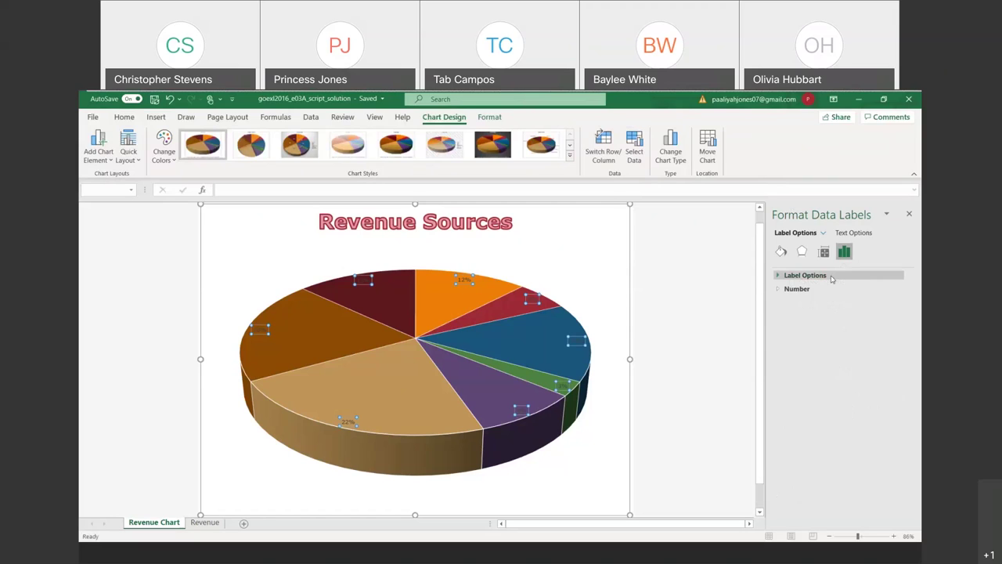
{"action": "left_click", "coordinate": [832, 277]}
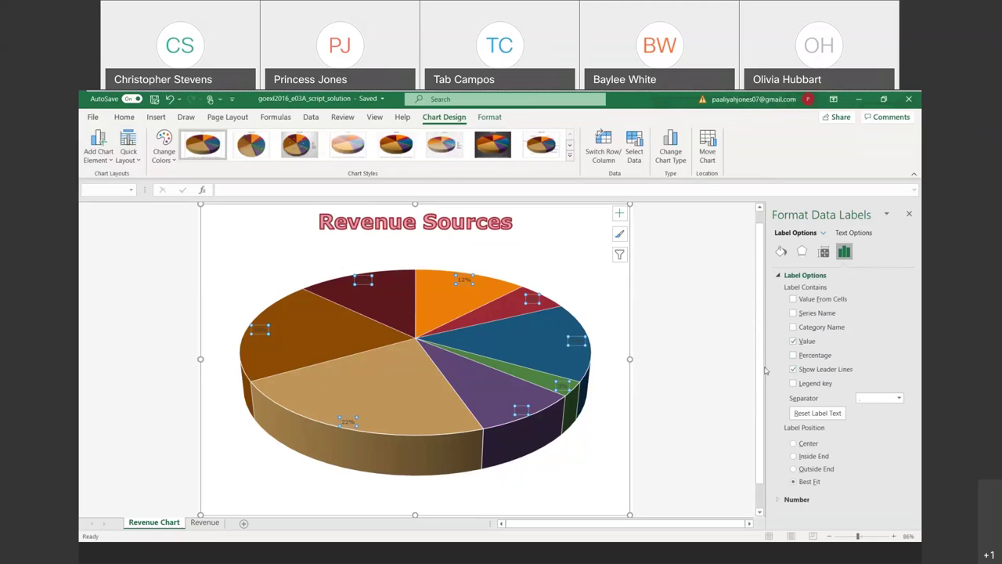
{"action": "left_click", "coordinate": [793, 369]}
{"action": "left_click", "coordinate": [794, 342]}
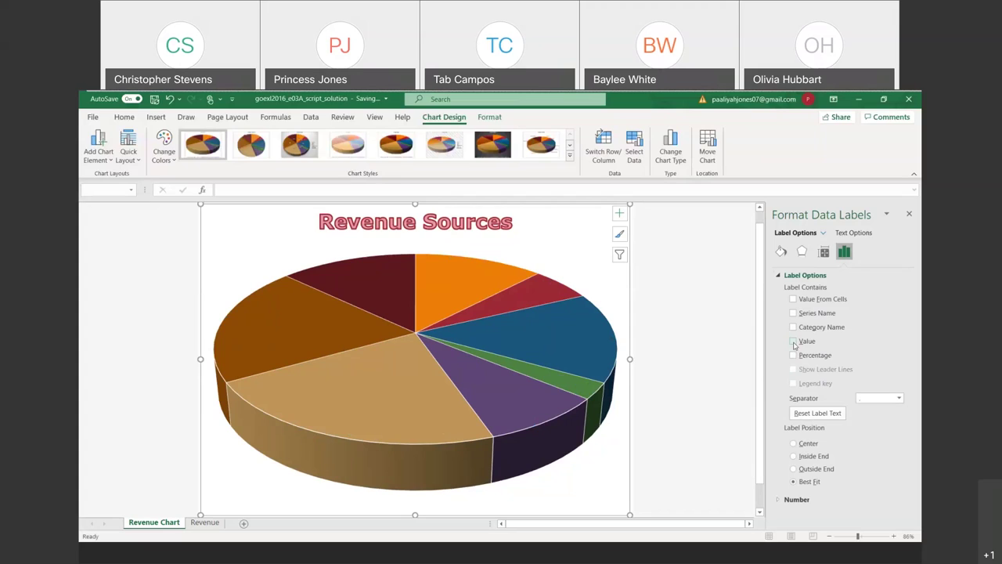
{"action": "left_click", "coordinate": [793, 355]}
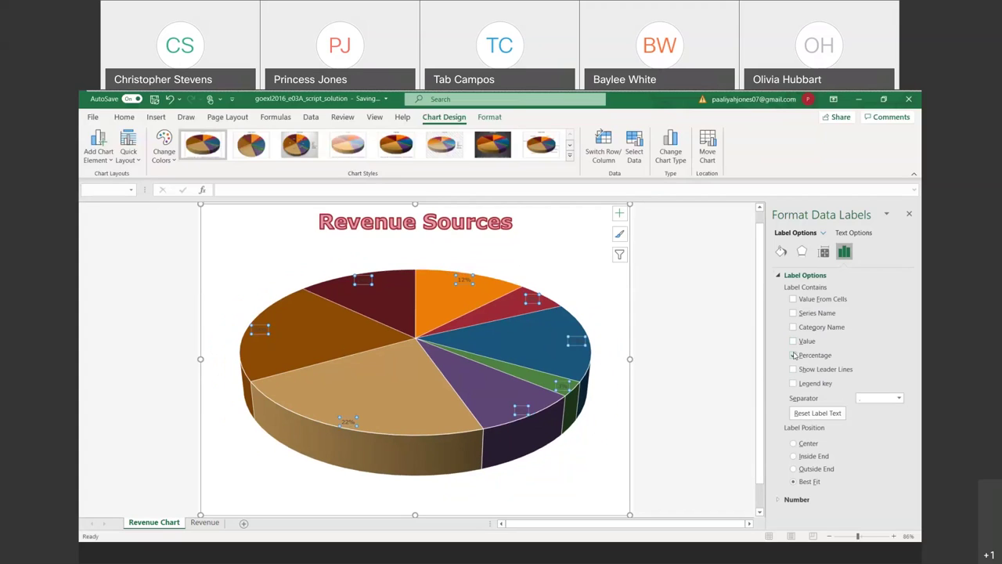
{"action": "left_click", "coordinate": [793, 327]}
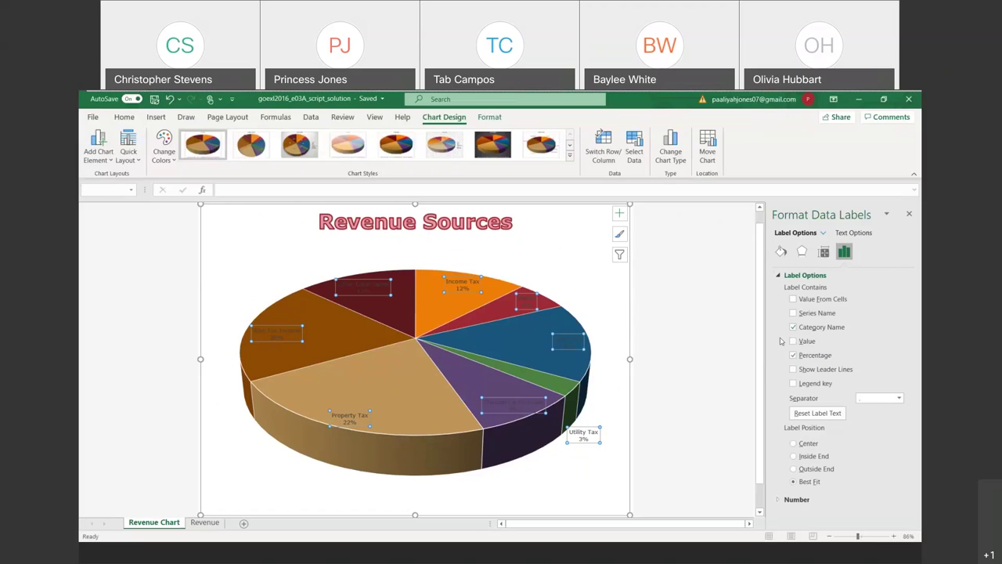
{"action": "left_click", "coordinate": [794, 354]}
{"action": "left_click", "coordinate": [793, 355]}
{"action": "left_click", "coordinate": [794, 469]}
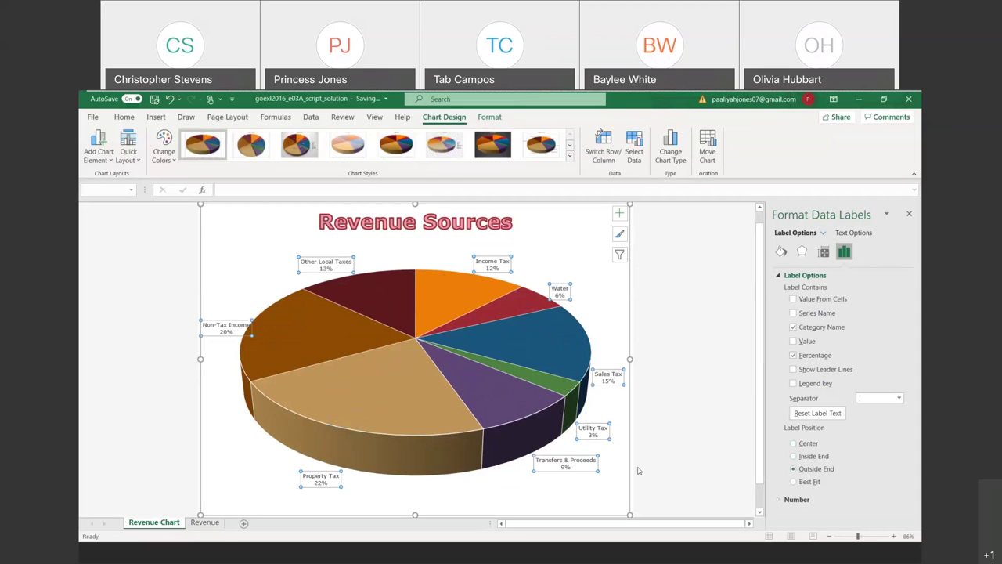
- Apply the Bold font style to all the pie chart's data labels
{"action": "right_click", "coordinate": [609, 379]}
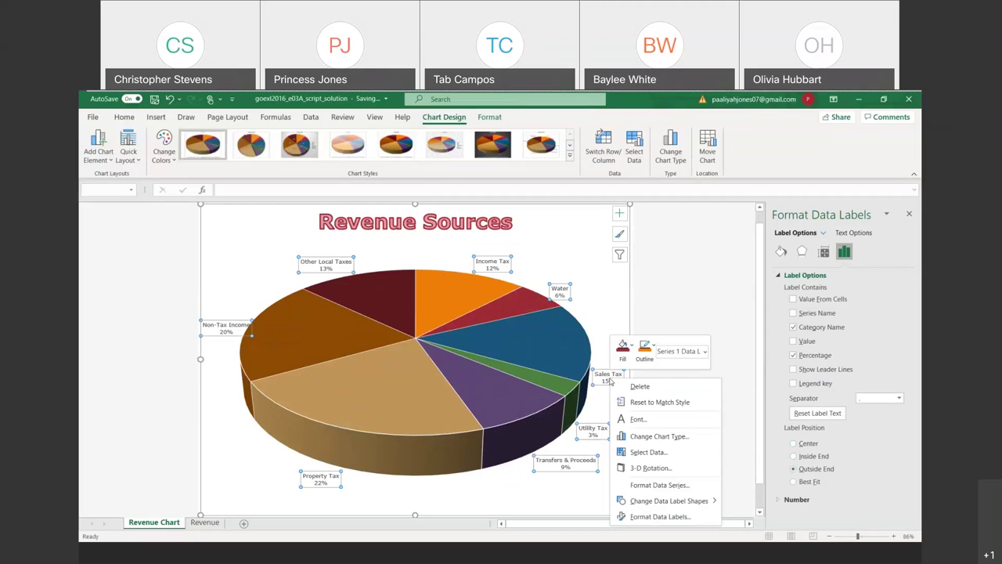
{"action": "left_click", "coordinate": [635, 419]}
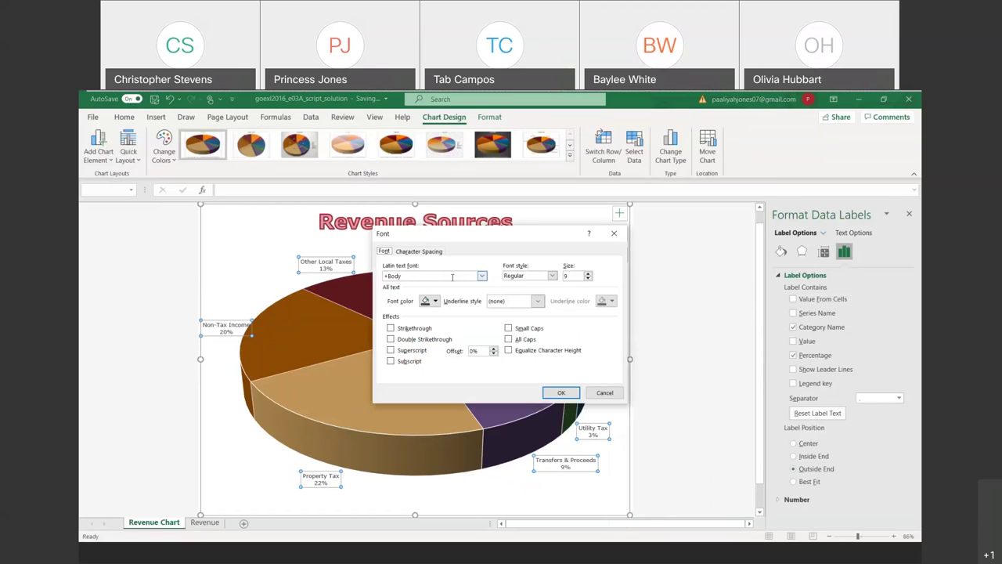
{"action": "left_click", "coordinate": [552, 275]}
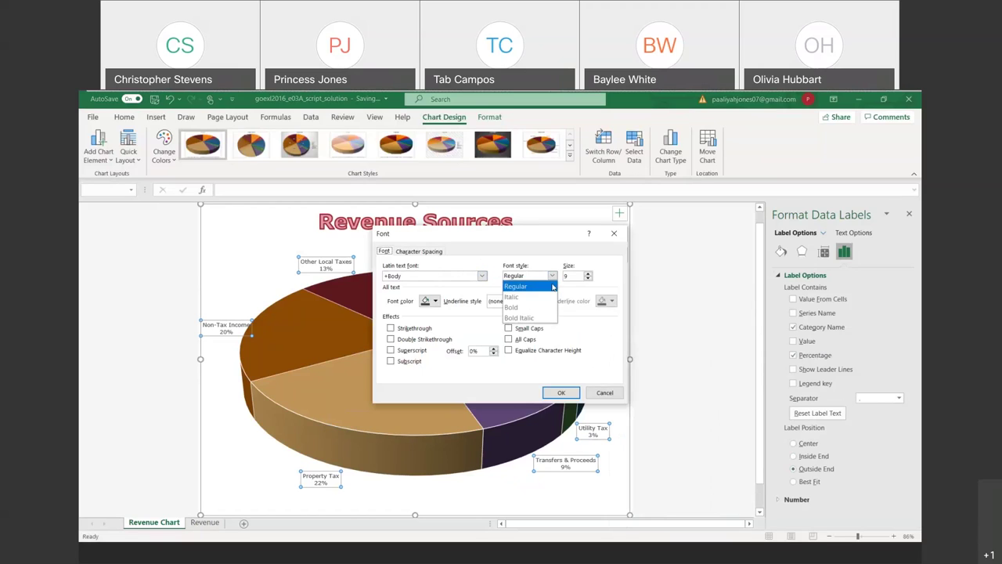
{"action": "left_click", "coordinate": [552, 307]}
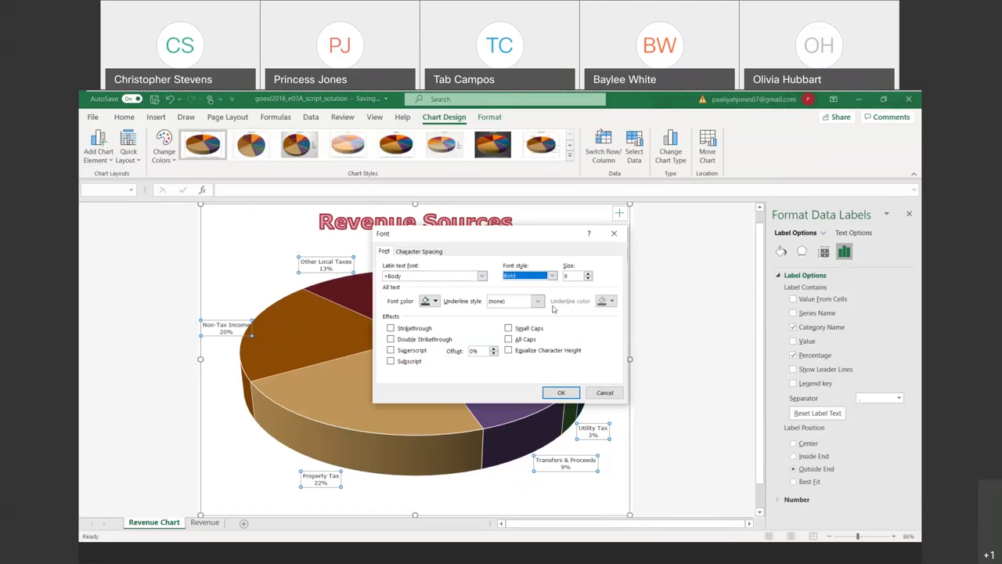
{"action": "left_click", "coordinate": [587, 279]}
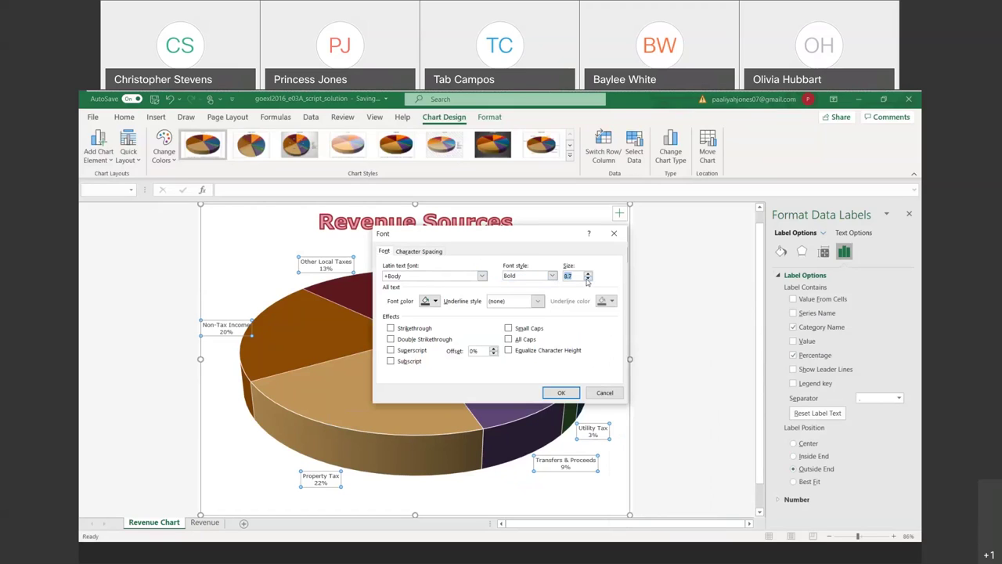
{"action": "key", "text": "Return"}
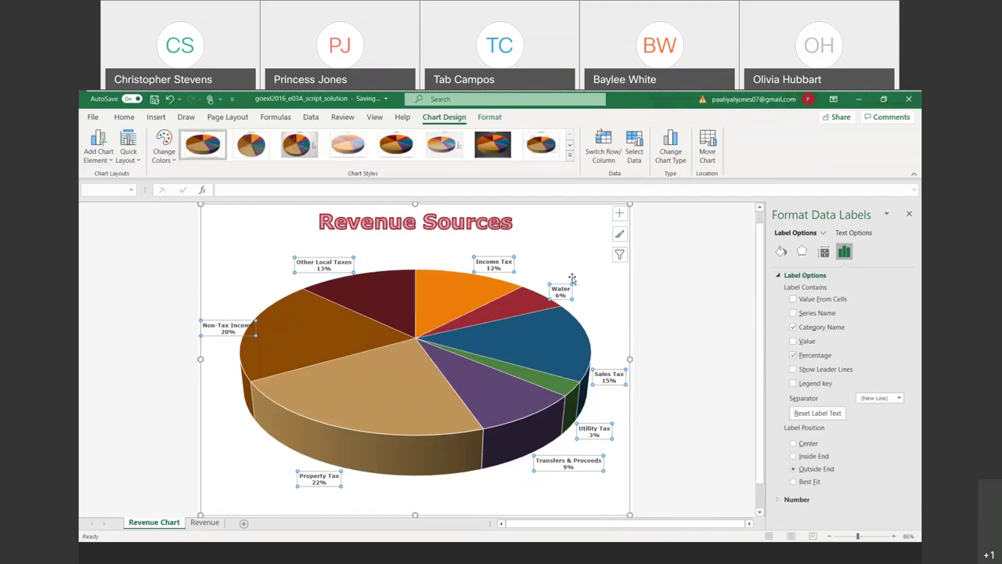
- Set the font size of the pie chart's data labels to 10
{"action": "right_click", "coordinate": [625, 386]}
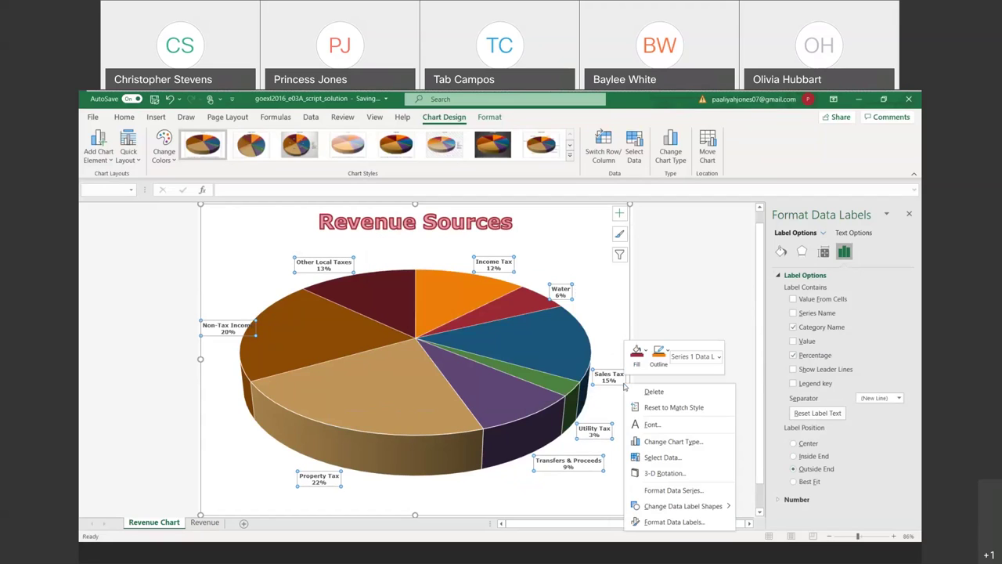
{"action": "left_click", "coordinate": [652, 423]}
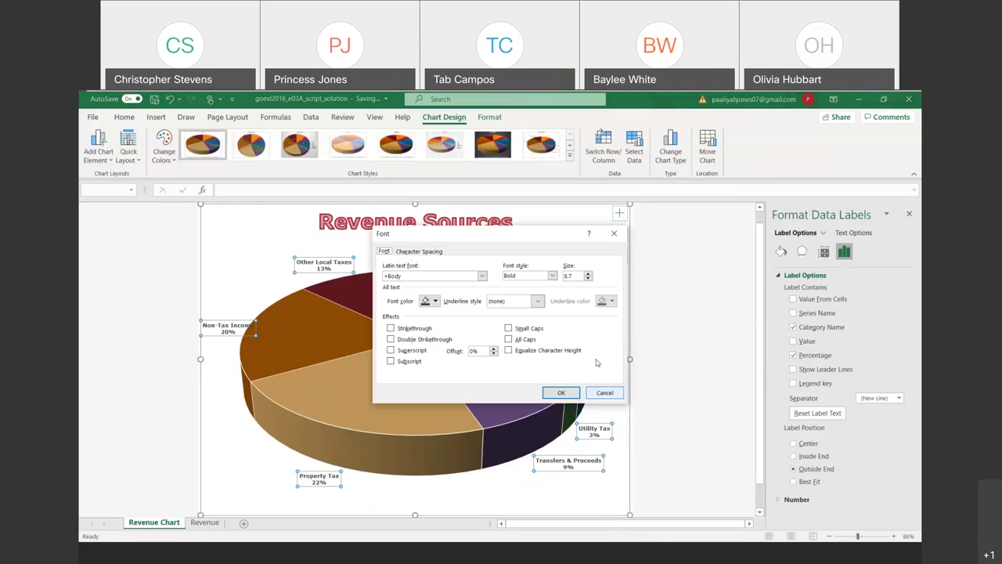
{"action": "double_click", "coordinate": [577, 275]}
{"action": "key", "text": "BackSpace"}
{"action": "type", "text": "10"}
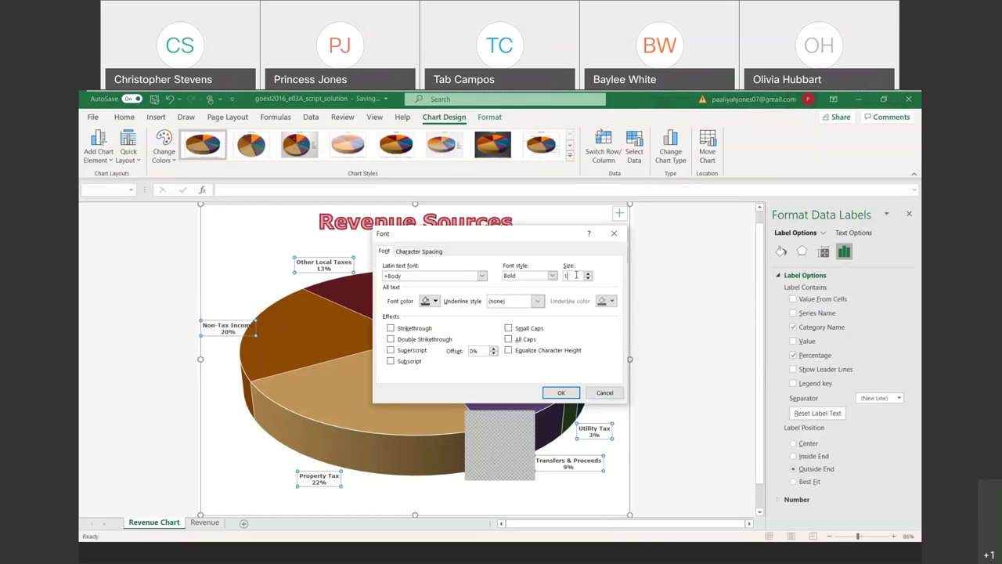
{"action": "key", "text": "Return"}
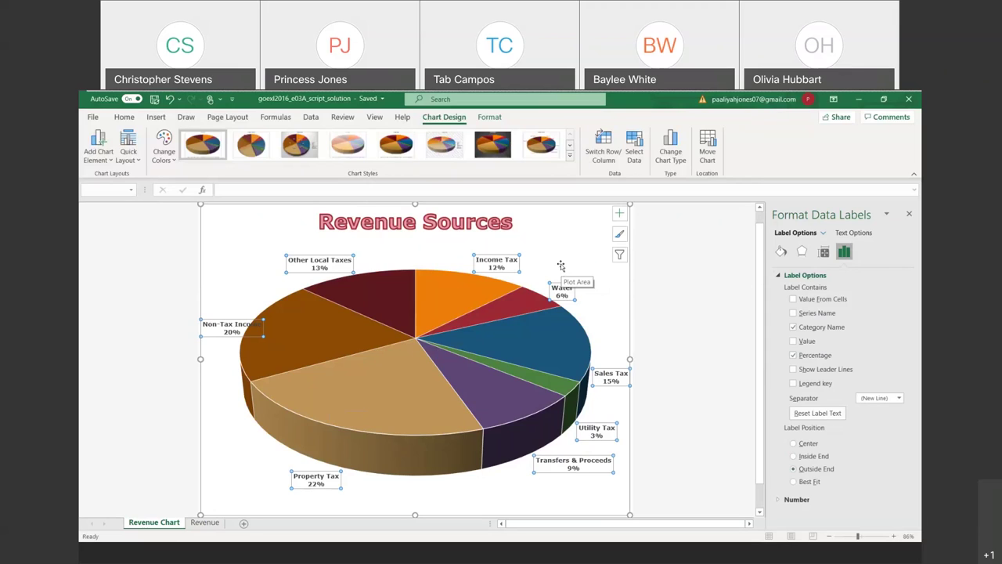
{"action": "left_click", "coordinate": [509, 265]}
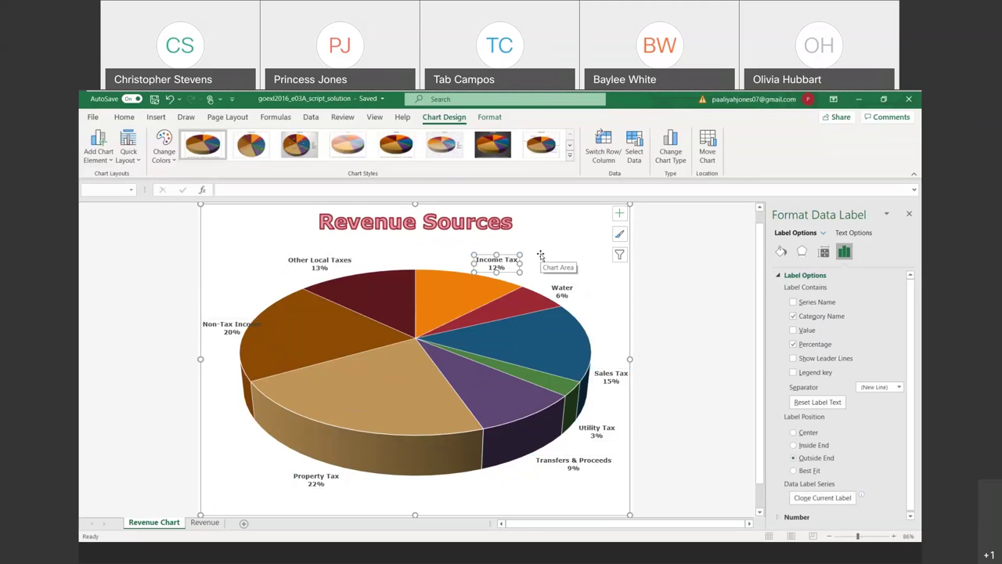
{"action": "left_click_drag", "start_coordinate": [476, 259], "coordinate": [530, 272]}
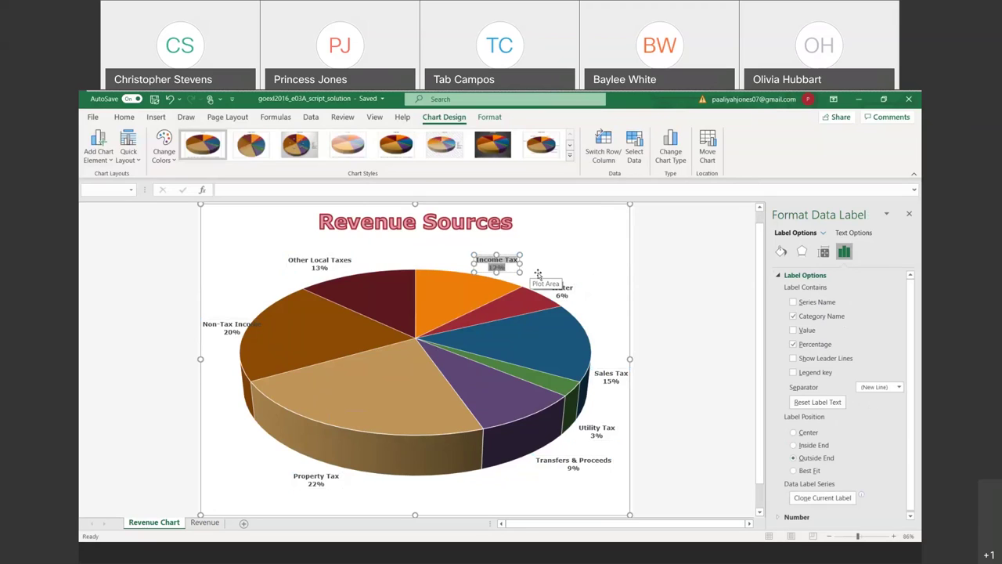
{"action": "left_click", "coordinate": [562, 290]}
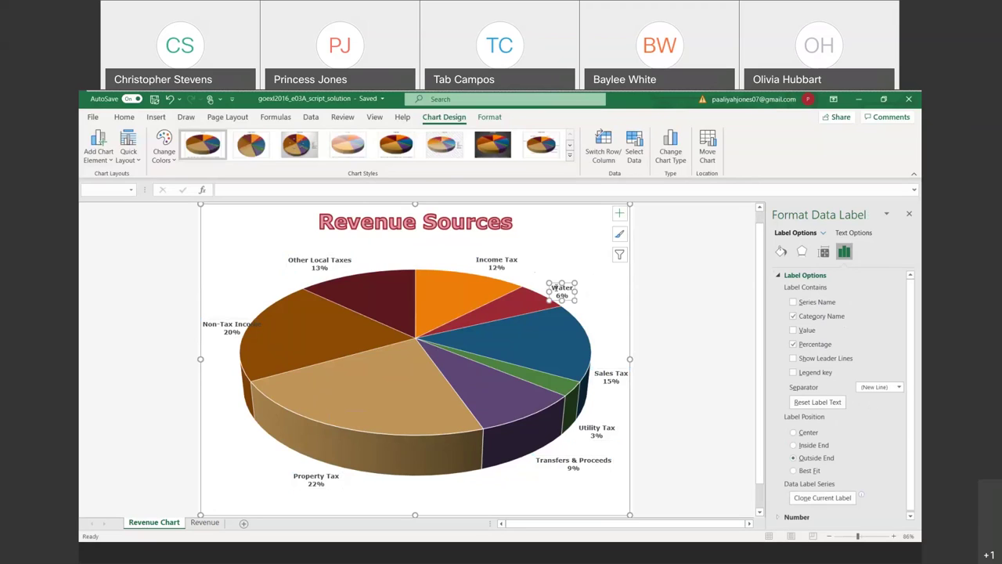
{"action": "left_click", "coordinate": [530, 299]}
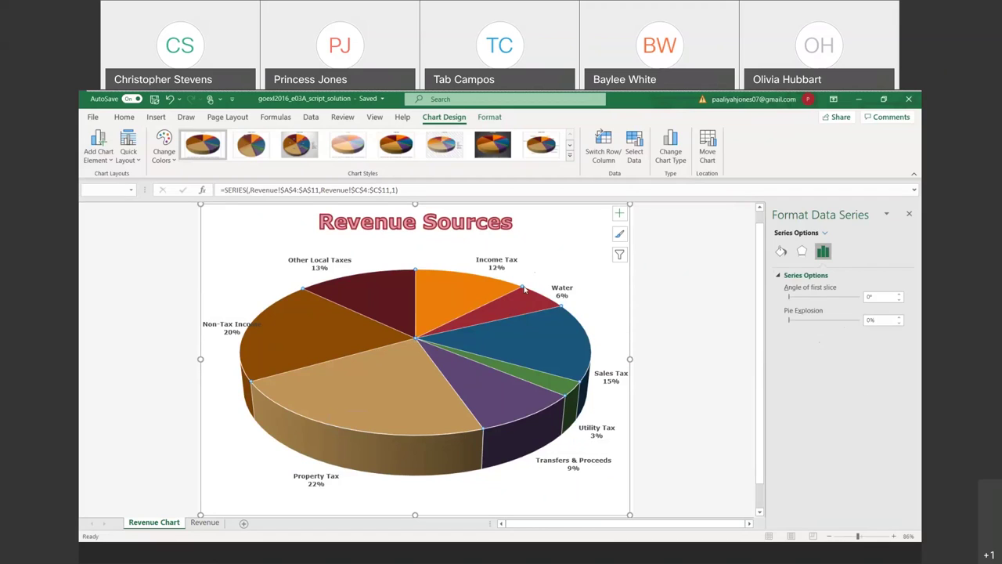
{"action": "mouse_move", "coordinate": [523, 295]}
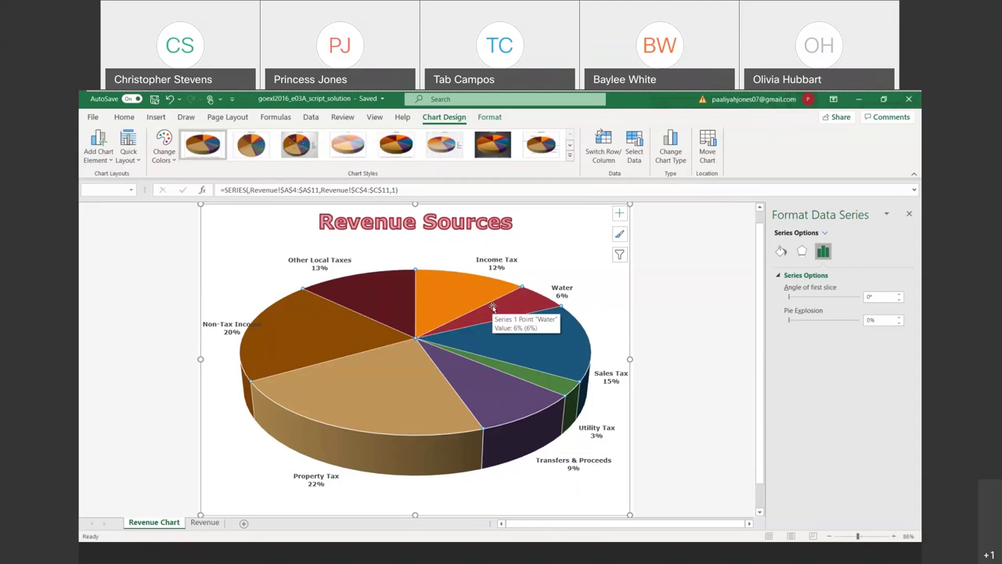
{"action": "left_click", "coordinate": [493, 309]}
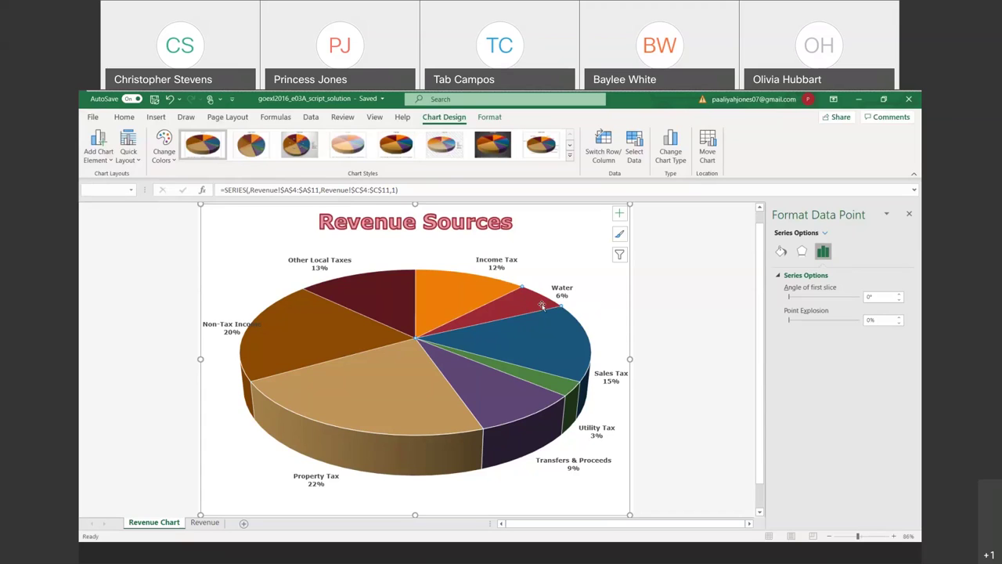
{"action": "left_click", "coordinate": [579, 259]}
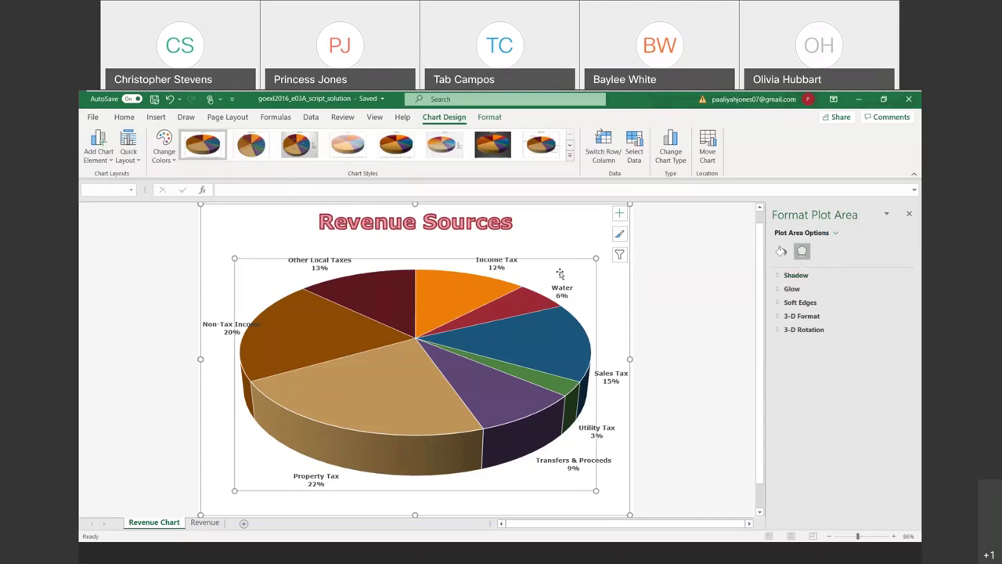
- Apply the fourth bevel in the first row as the top bevel of the whole pie series
{"action": "left_click", "coordinate": [475, 289]}
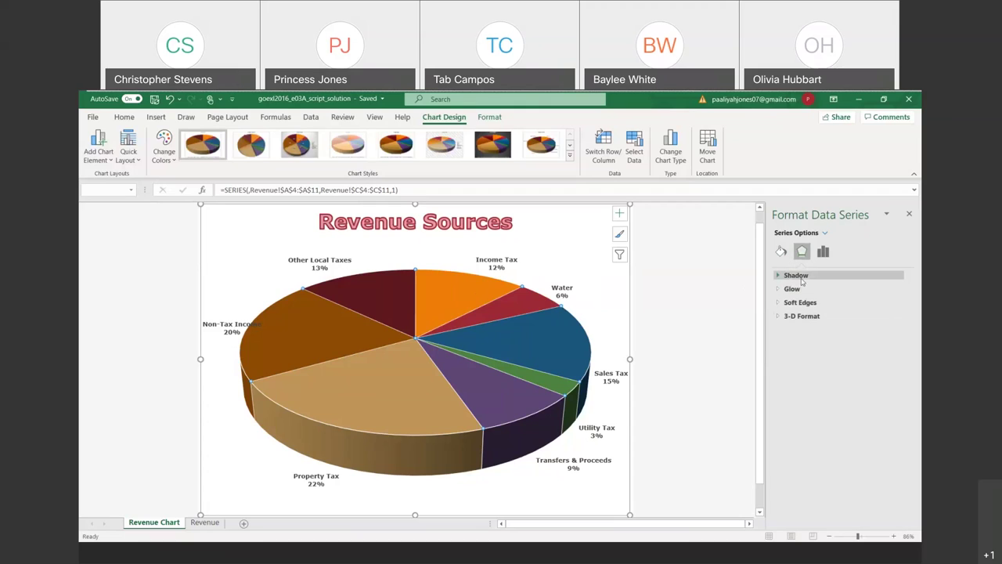
{"action": "left_click", "coordinate": [815, 318]}
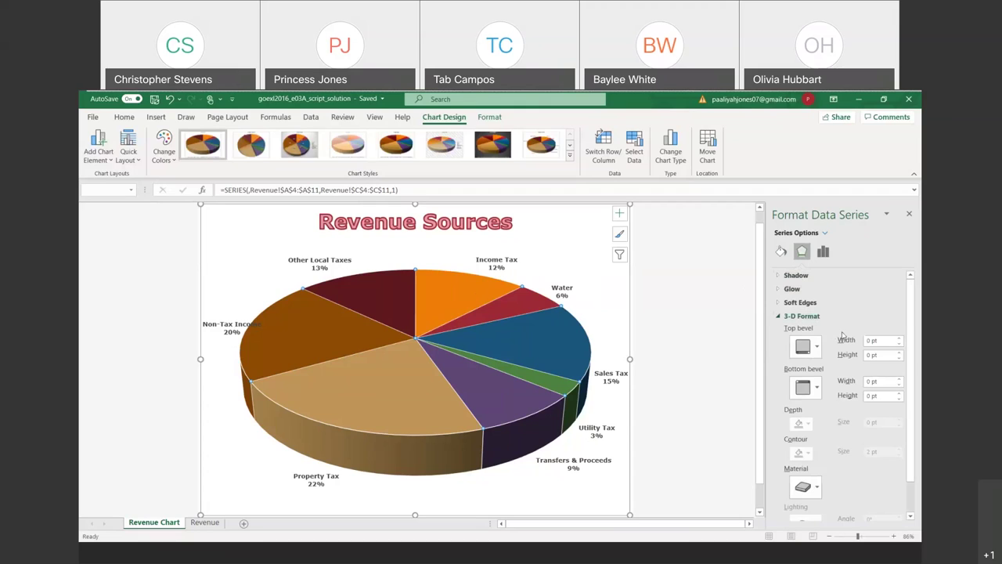
{"action": "left_click", "coordinate": [817, 347]}
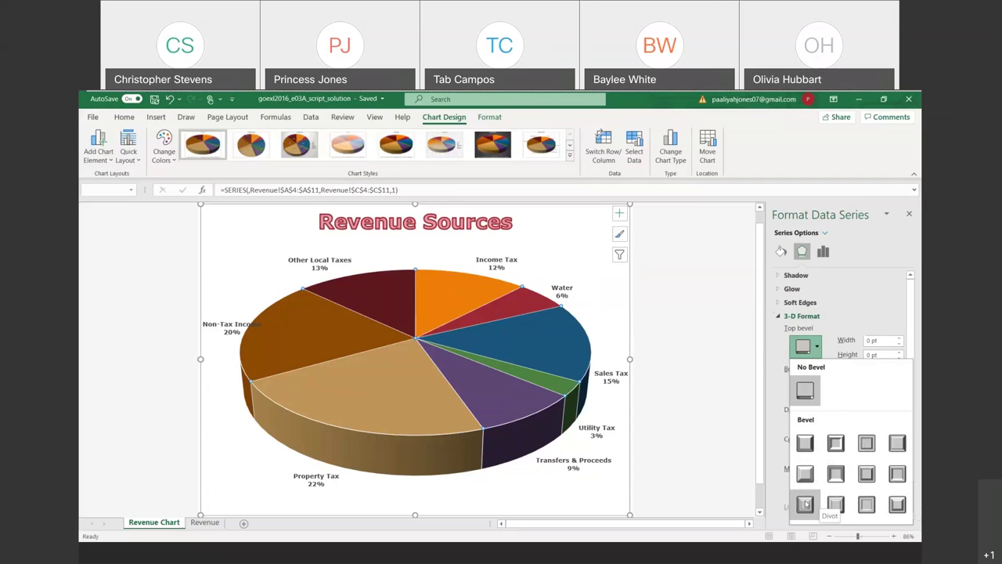
{"action": "left_click", "coordinate": [897, 444]}
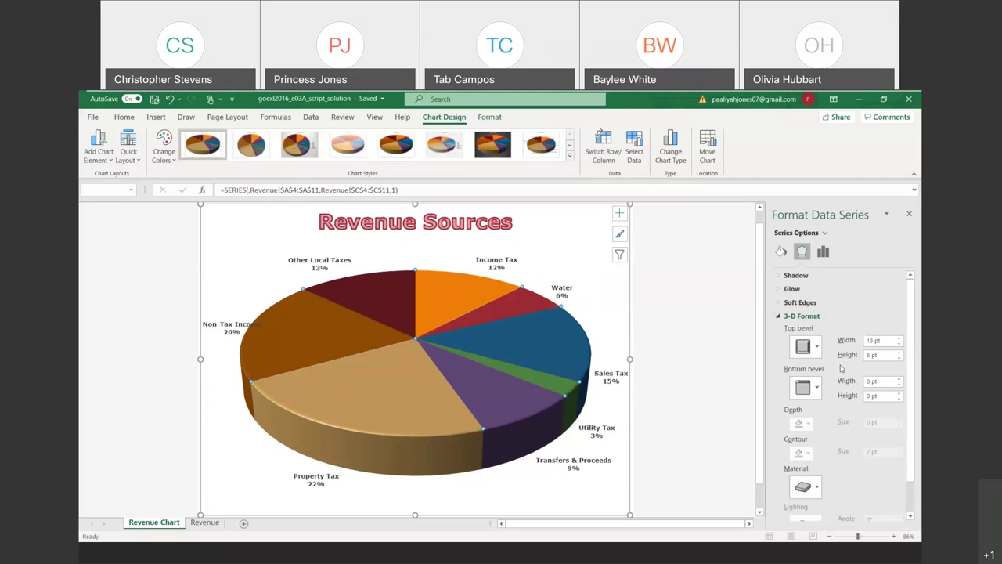
- Set the pie series' top bevel to a width of 40 pt and a height of 40 pt
{"action": "left_click", "coordinate": [876, 341]}
{"action": "key", "text": "BackSpace"}
{"action": "key", "text": "BackSpace"}
{"action": "type", "text": "40"}
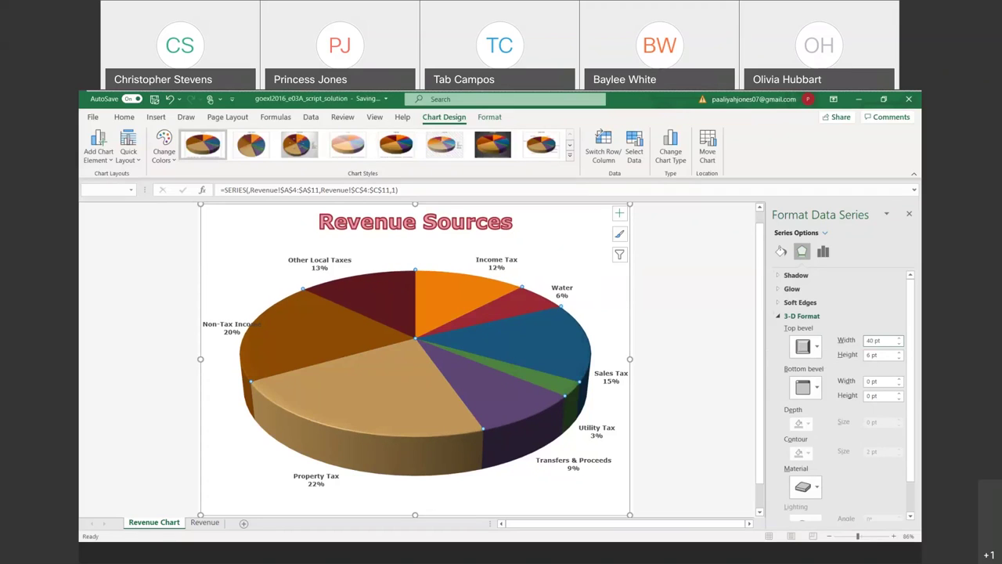
{"action": "left_click", "coordinate": [870, 354]}
{"action": "key", "text": "BackSpace"}
{"action": "type", "text": "40"}
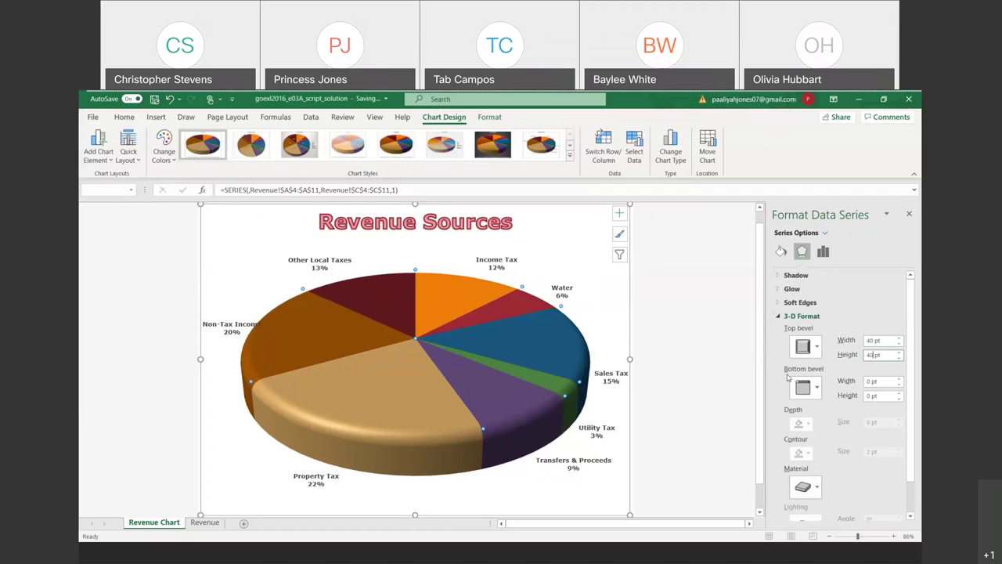
- Apply the fourth bevel in the first row as the pie series' bottom bevel, with a width and height of 40 pt
{"action": "left_click", "coordinate": [817, 388]}
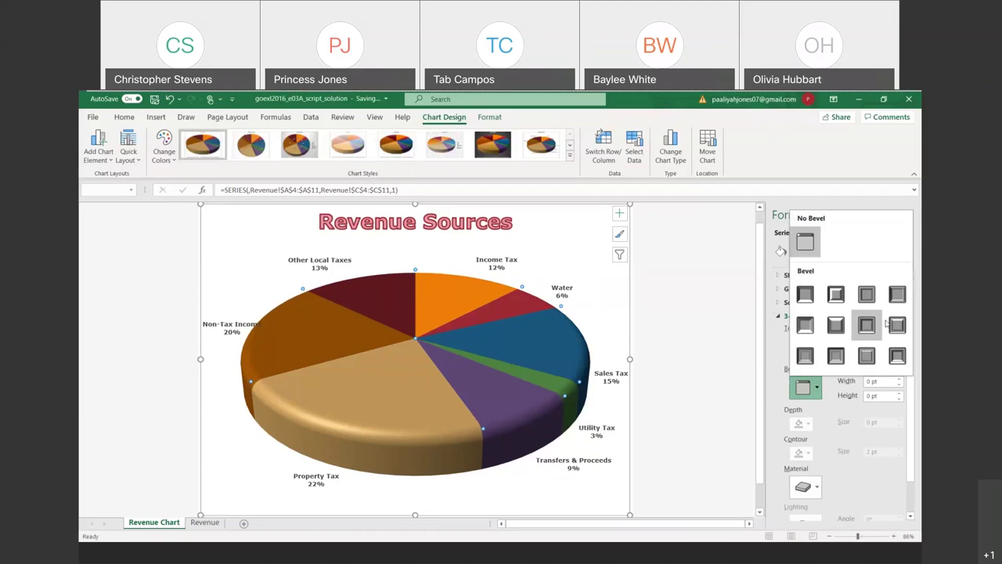
{"action": "left_click", "coordinate": [897, 295]}
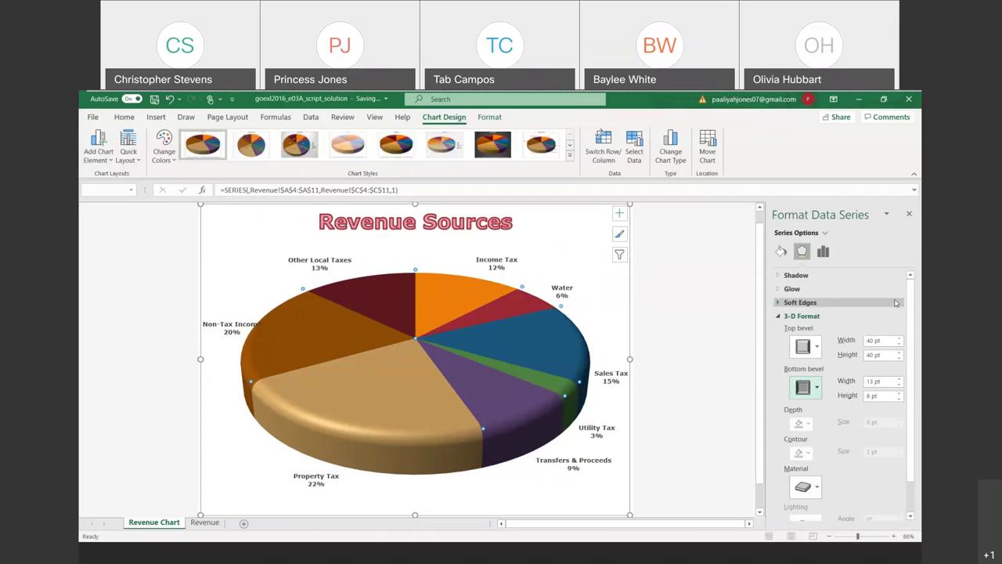
{"action": "left_click", "coordinate": [874, 380]}
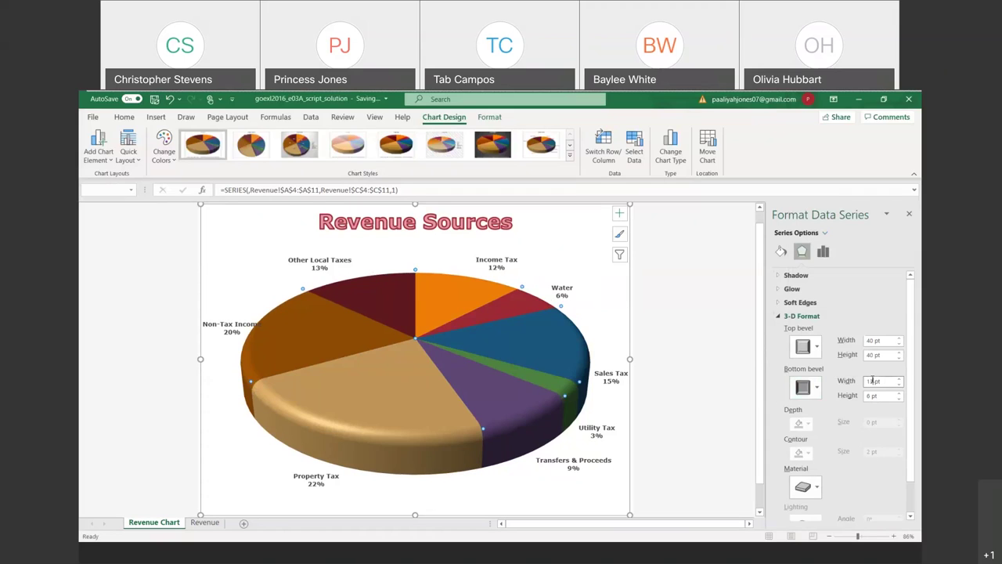
{"action": "key", "text": "BackSpace"}
{"action": "key", "text": "BackSpace"}
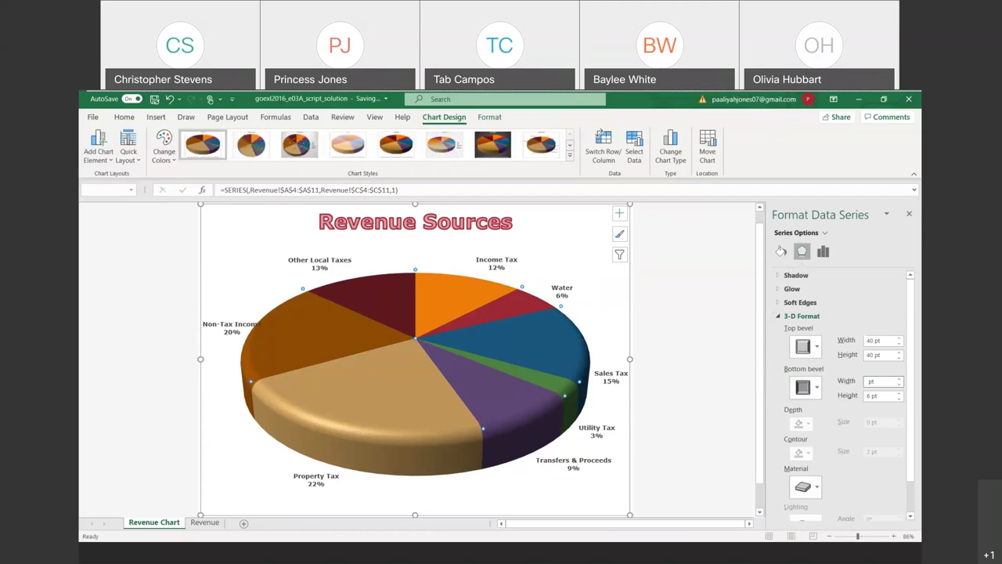
{"action": "type", "text": "40"}
{"action": "key", "text": "Tab"}
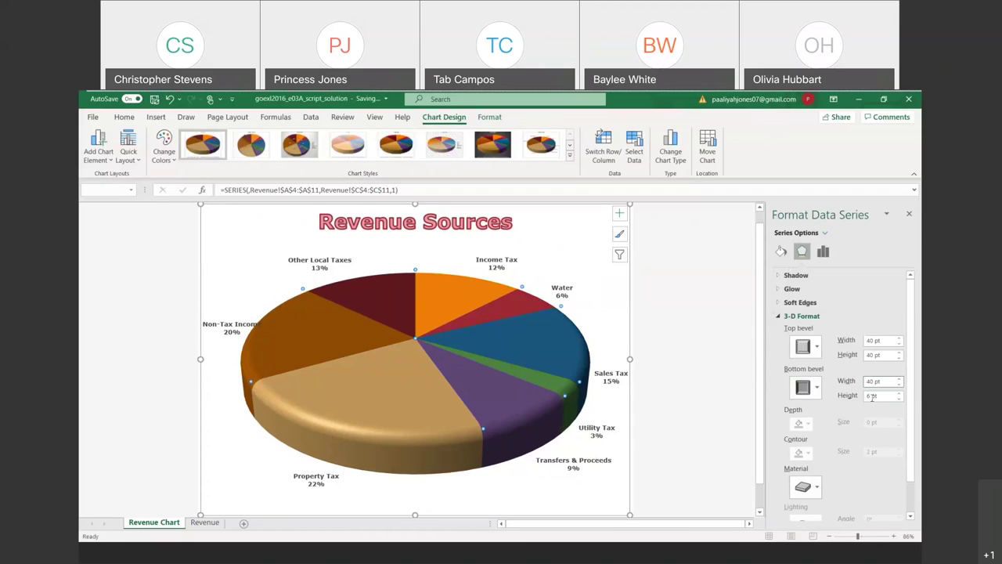
{"action": "key", "text": "Delete"}
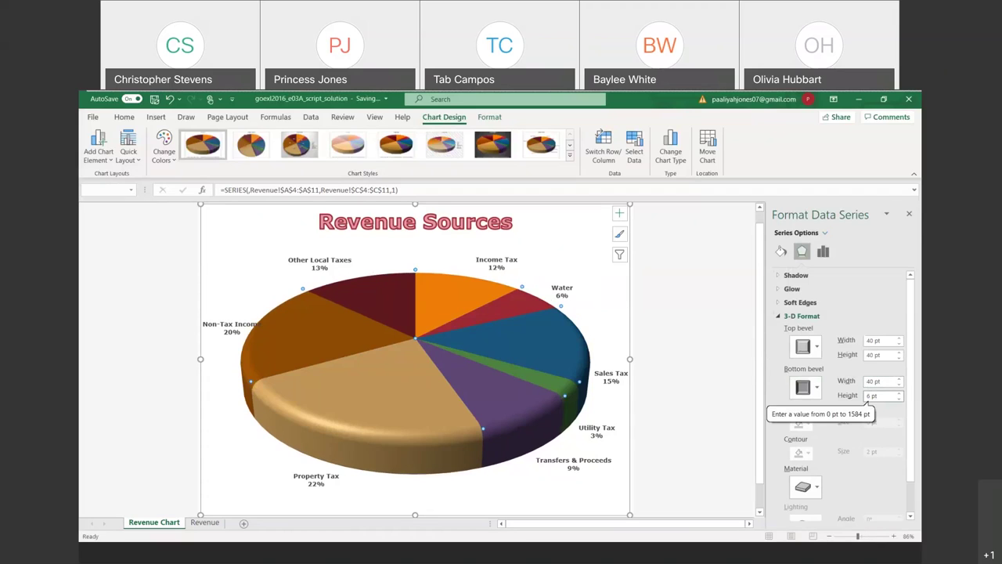
{"action": "type", "text": "40"}
{"action": "key", "text": "Tab"}
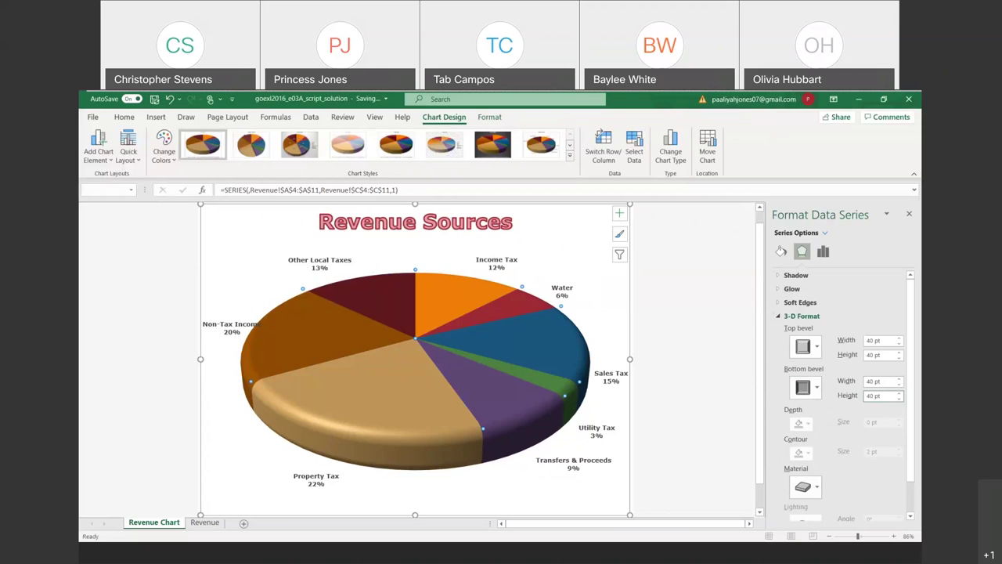
- Apply the fourth Standard material to the pie series in its 3-D format
{"action": "left_click", "coordinate": [858, 317]}
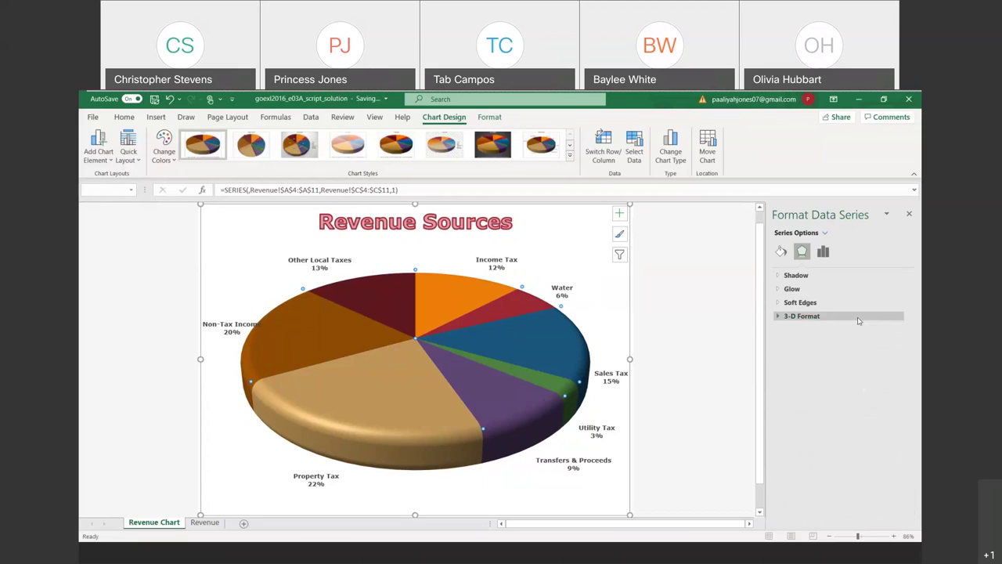
{"action": "left_click", "coordinate": [858, 318]}
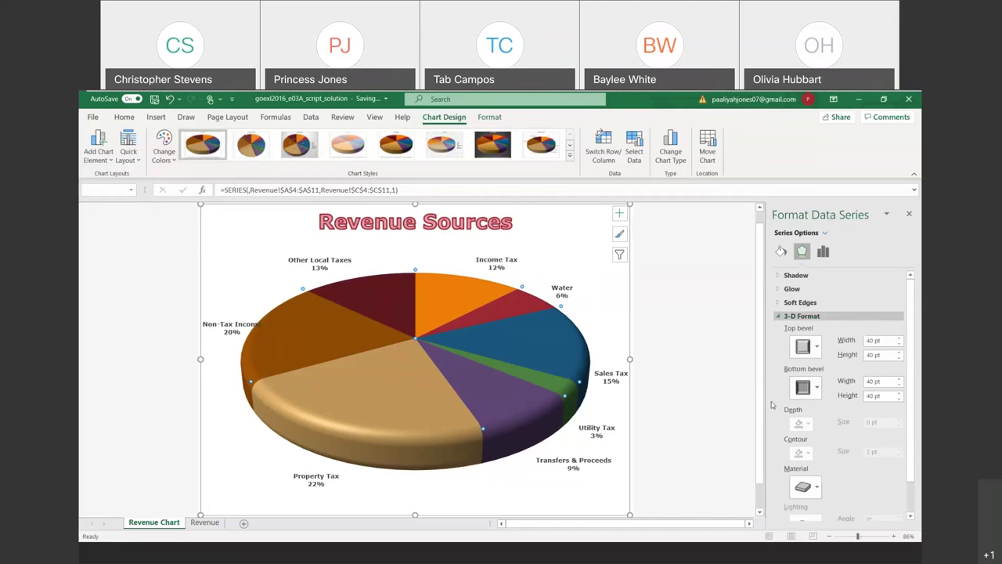
{"action": "left_click", "coordinate": [816, 488]}
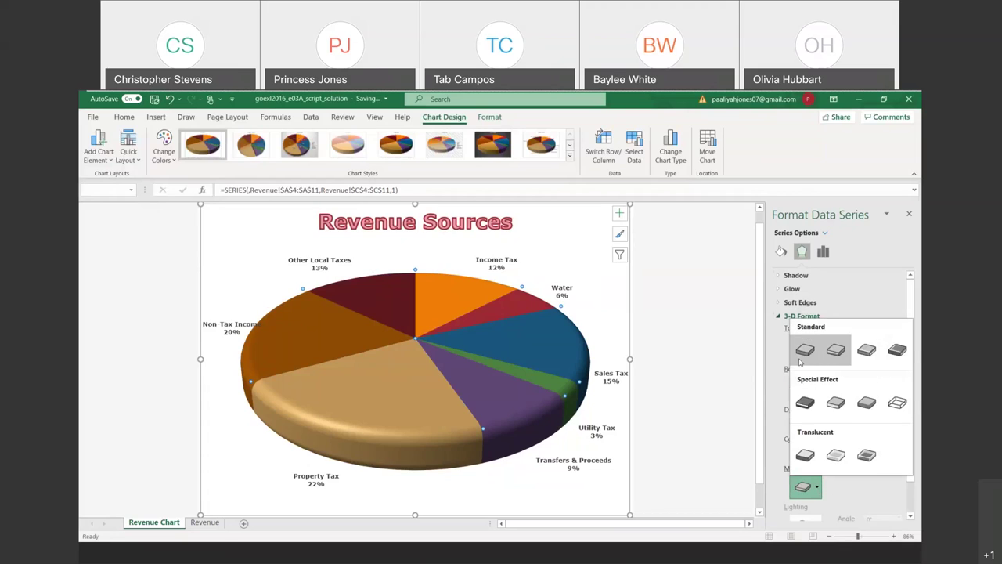
{"action": "left_click", "coordinate": [896, 350]}
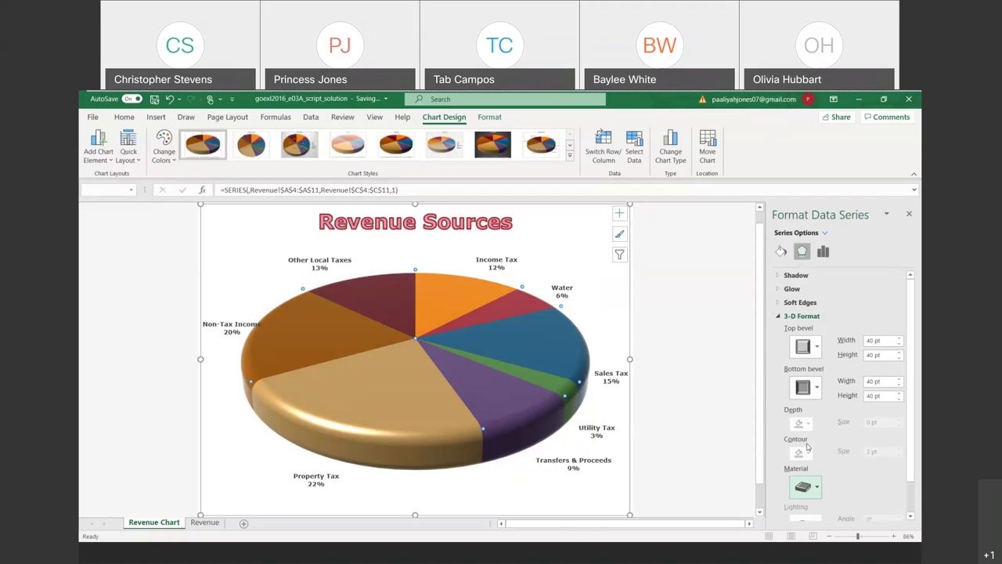
- Add the third Perspective shadow preset, which casts a shadow below, to the pie series
{"action": "left_click", "coordinate": [798, 302]}
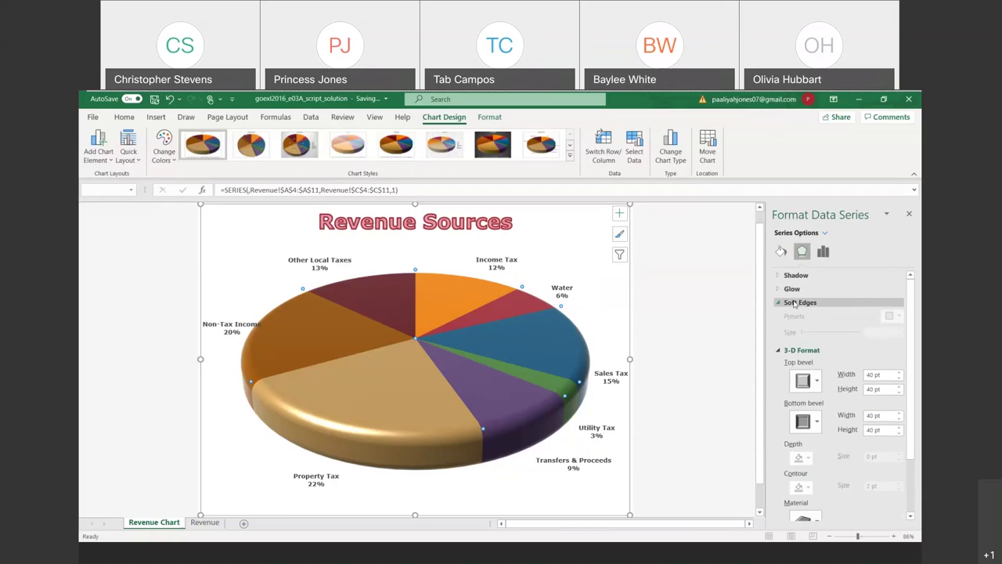
{"action": "left_click", "coordinate": [795, 275]}
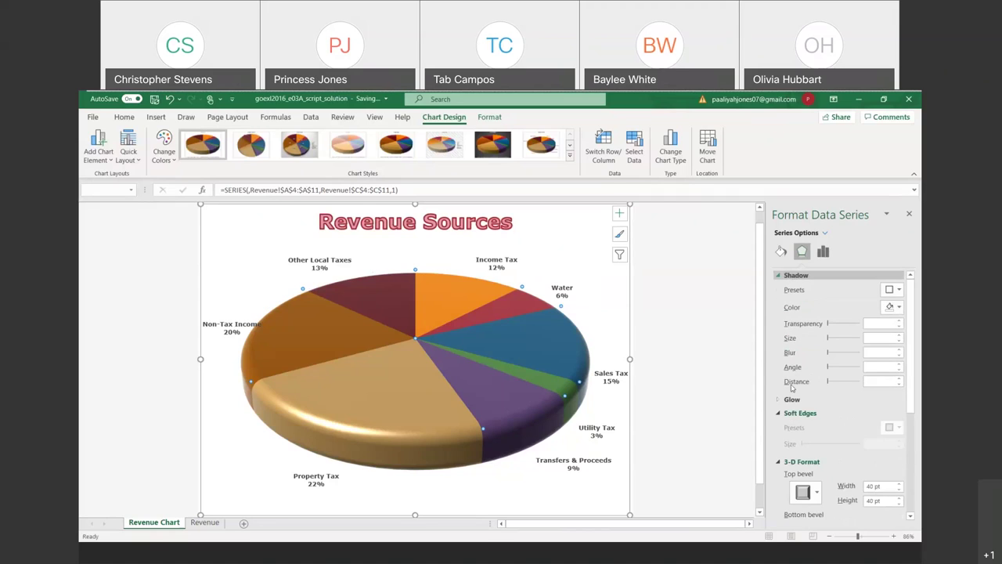
{"action": "left_click", "coordinate": [799, 415]}
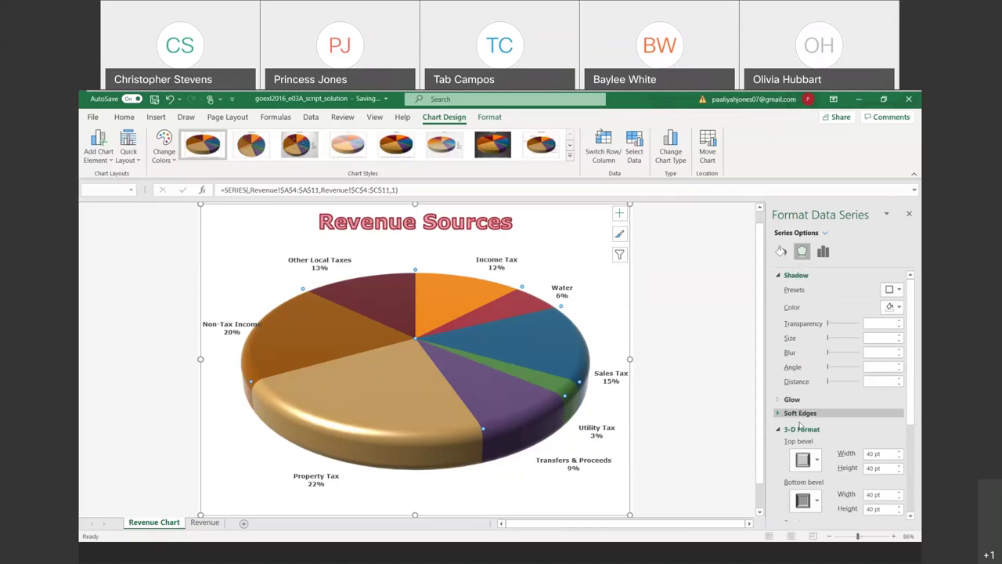
{"action": "left_click", "coordinate": [800, 427]}
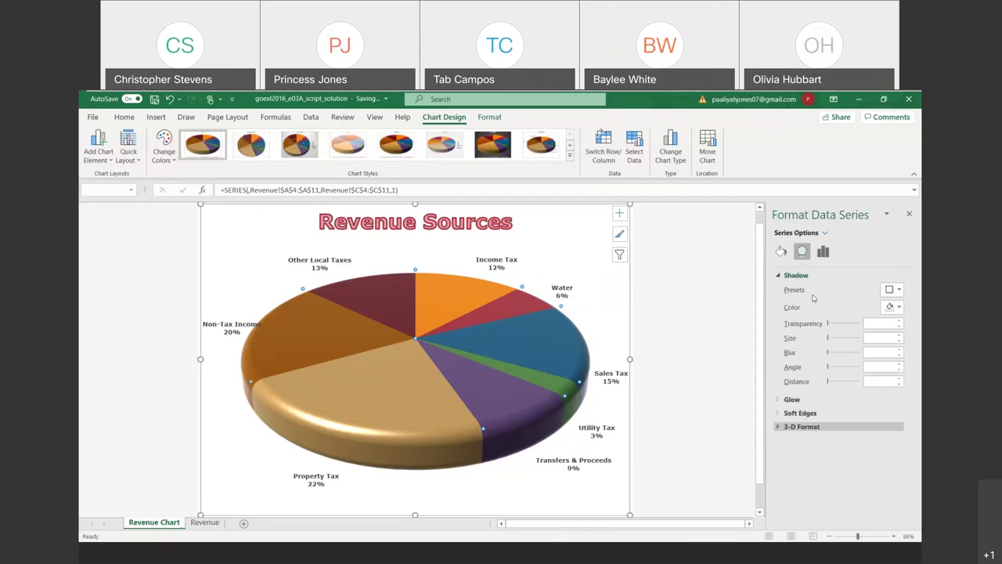
{"action": "left_click", "coordinate": [898, 291]}
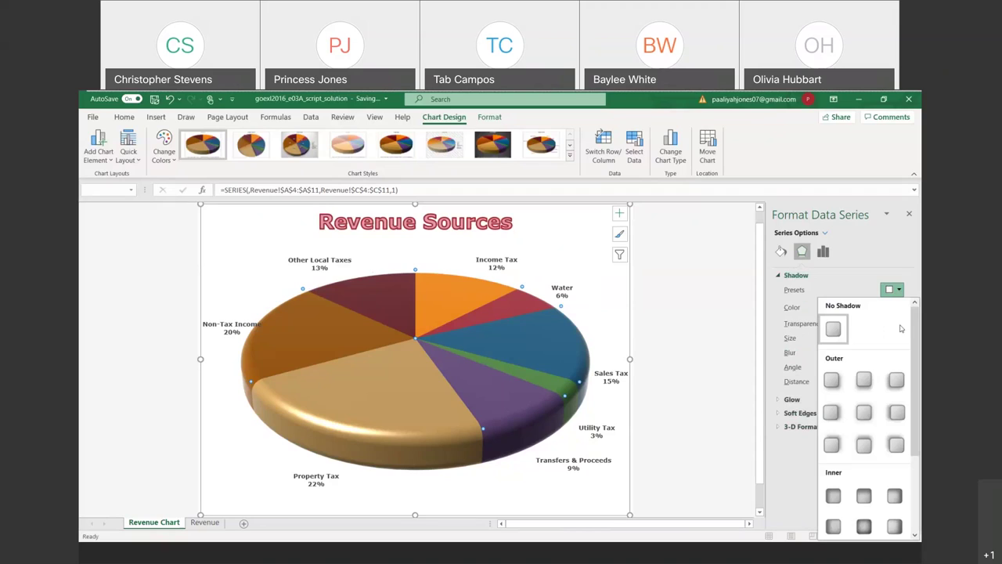
{"action": "scroll", "coordinate": [900, 332], "scroll_direction": "down", "scroll_amount": 3}
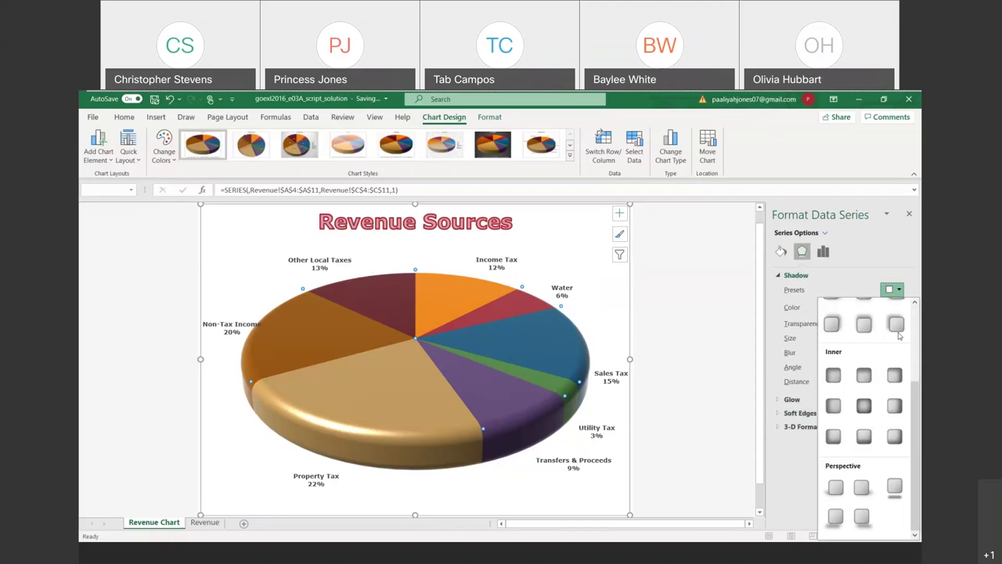
{"action": "left_click", "coordinate": [887, 502]}
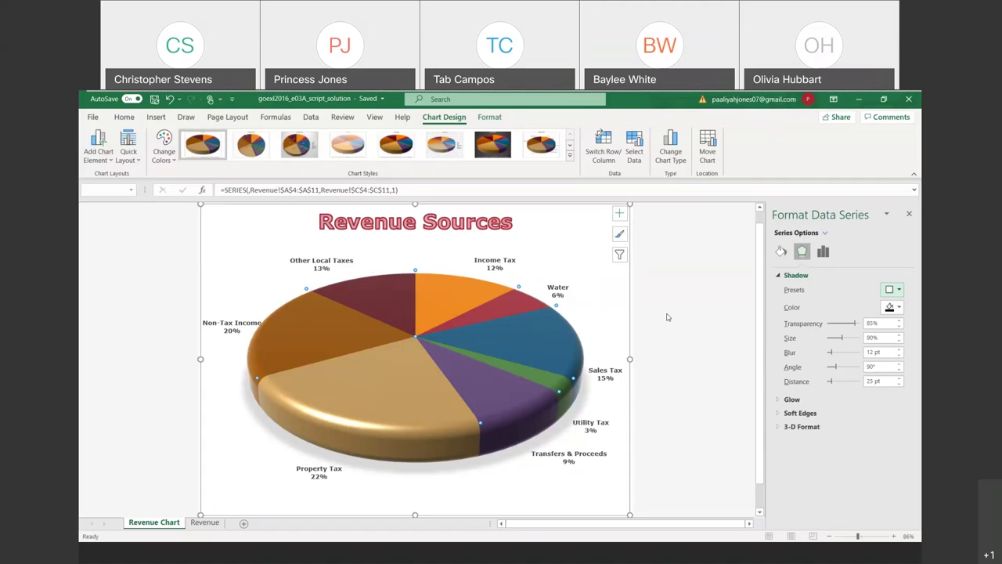
- Rotate the pie by setting the angle of the first slice to 250°
{"action": "left_click", "coordinate": [489, 117]}
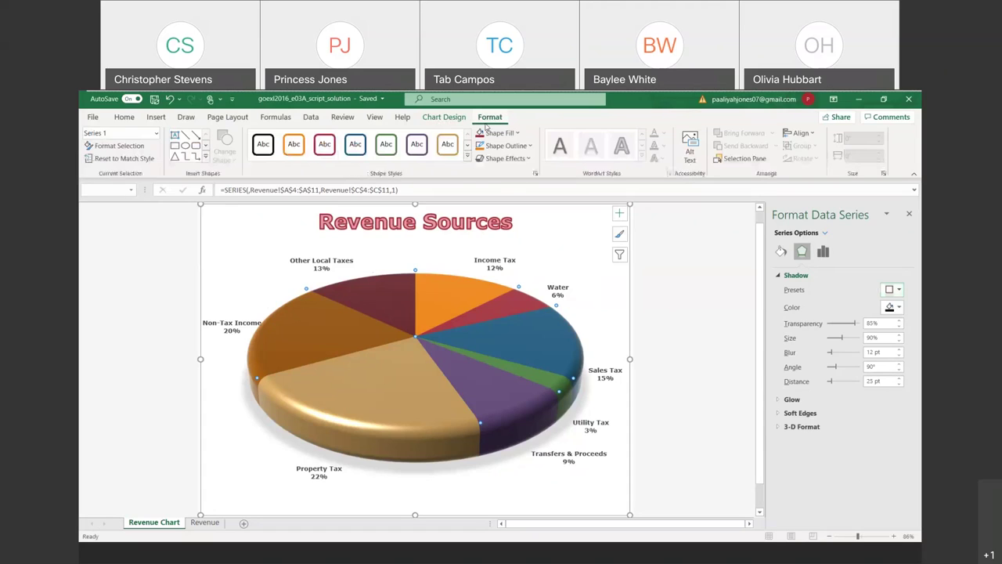
{"action": "left_click", "coordinate": [824, 252]}
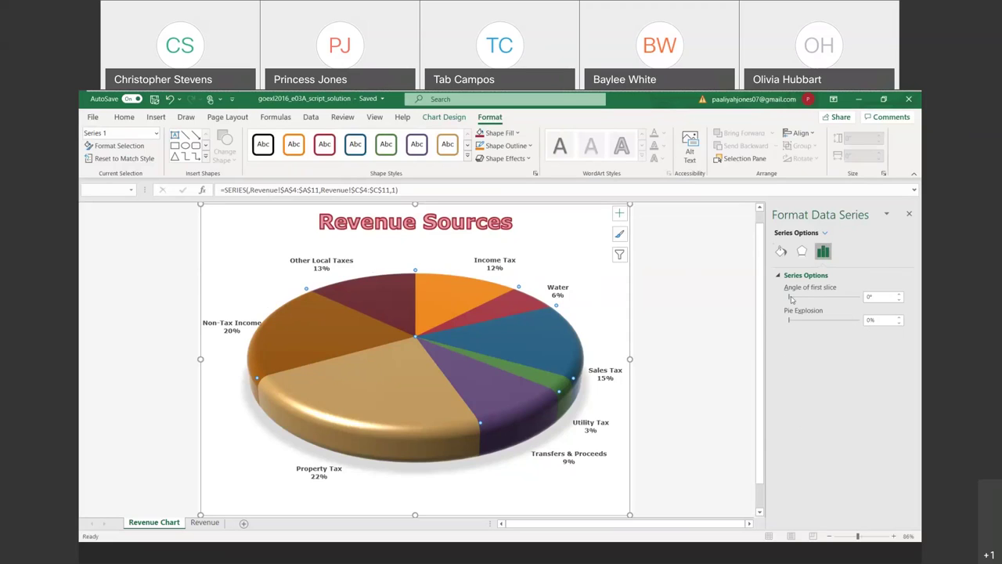
{"action": "mouse_move", "coordinate": [789, 298]}
{"action": "left_mouse_down"}
{"action": "mouse_move", "coordinate": [804, 299]}
{"action": "mouse_move", "coordinate": [790, 299]}
{"action": "left_mouse_up"}
{"action": "mouse_move", "coordinate": [789, 298]}
{"action": "left_mouse_down"}
{"action": "mouse_move", "coordinate": [803, 300]}
{"action": "mouse_move", "coordinate": [788, 302]}
{"action": "left_mouse_up"}
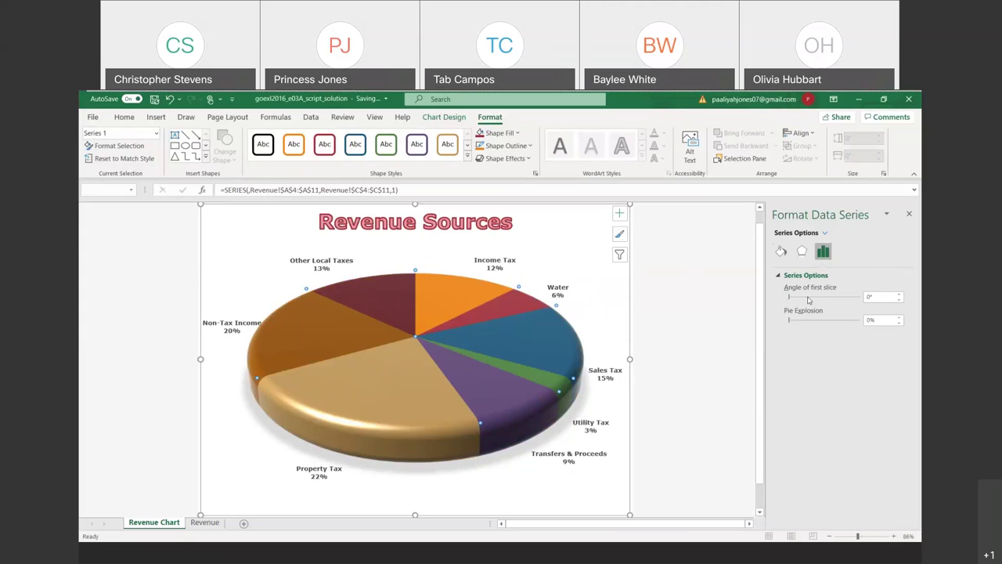
{"action": "left_click_drag", "start_coordinate": [791, 298], "coordinate": [807, 298]}
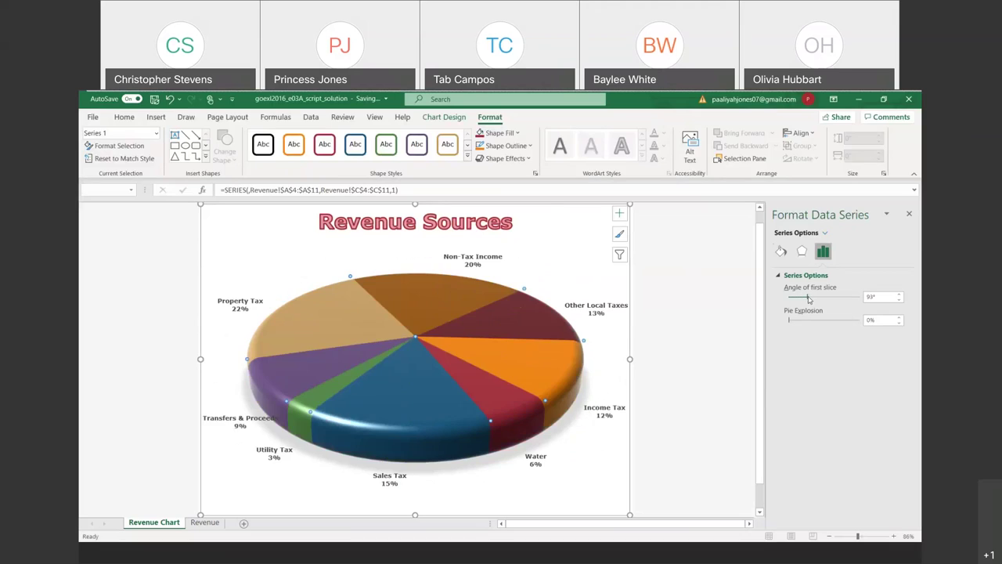
{"action": "right_click", "coordinate": [874, 296]}
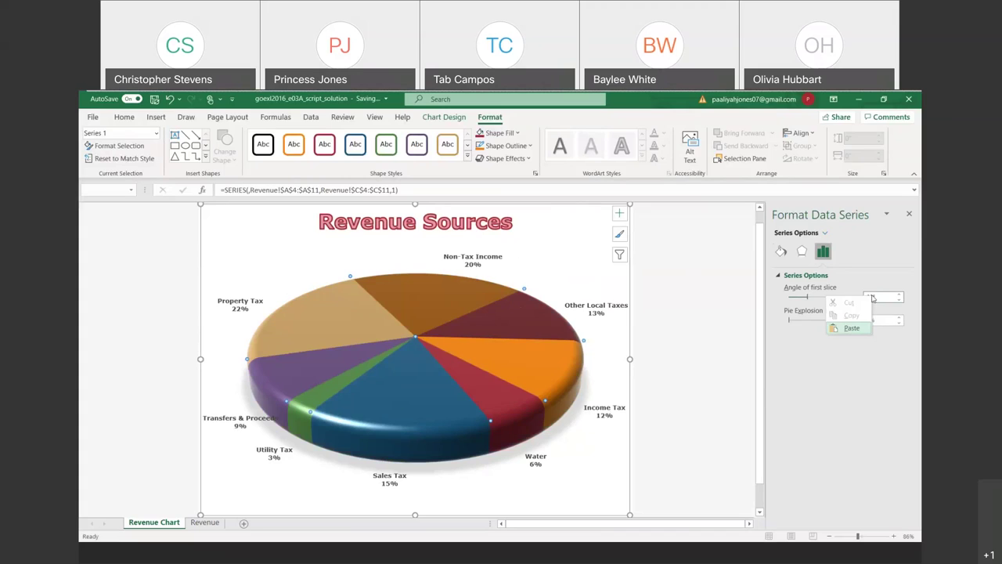
{"action": "left_click", "coordinate": [873, 296]}
{"action": "key", "text": "BackSpace"}
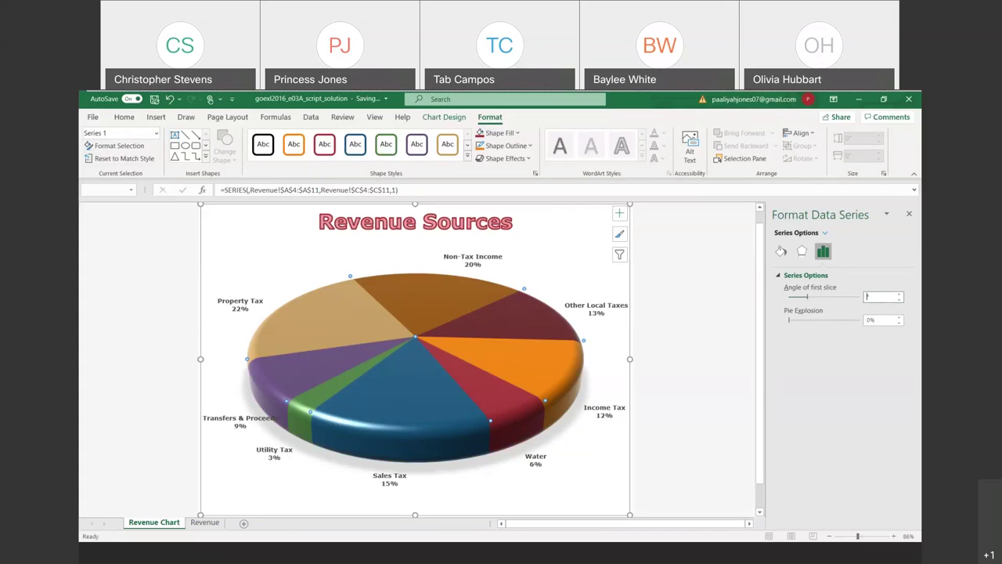
{"action": "type", "text": "250"}
{"action": "key", "text": "Return"}
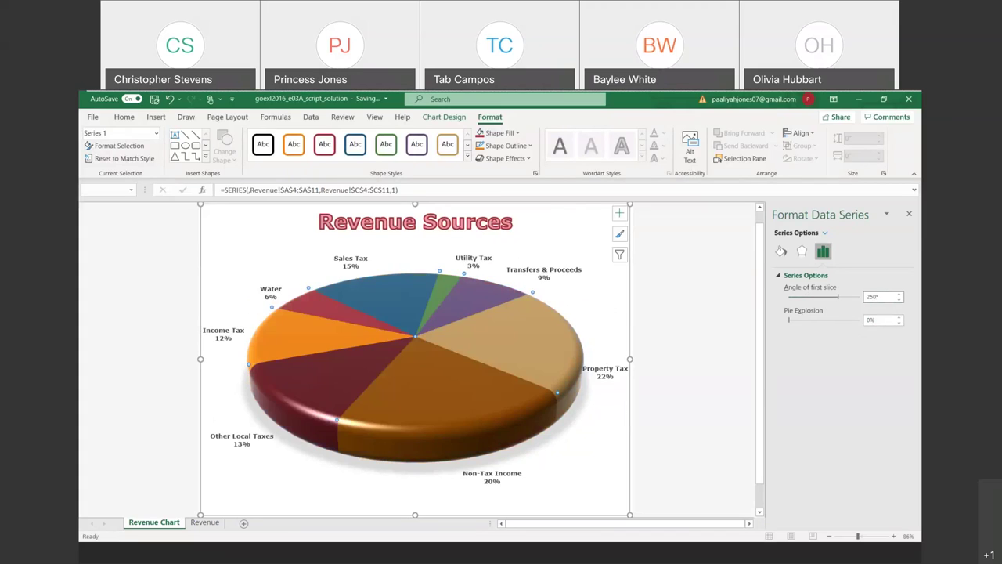
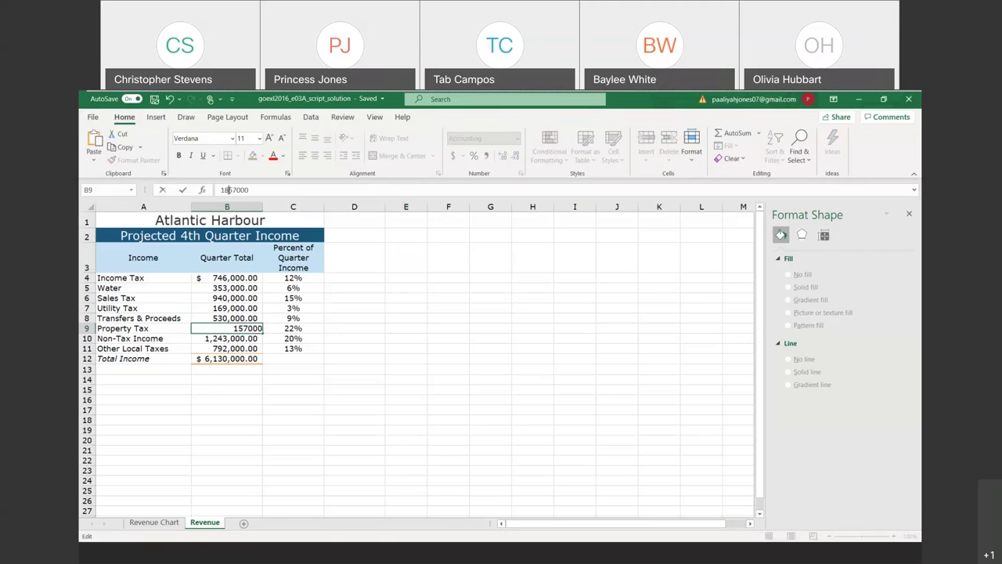
- Confirm 1857000 as the Property Tax quarter total in B9, and check the updated pie on the Revenue Chart sheet
{"action": "left_click", "coordinate": [255, 367]}
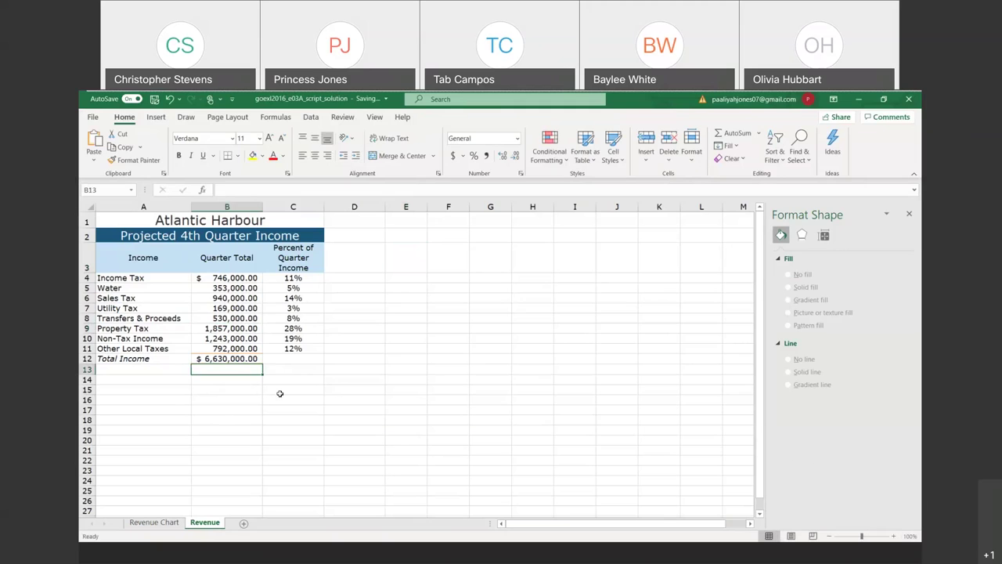
{"action": "left_click", "coordinate": [171, 521]}
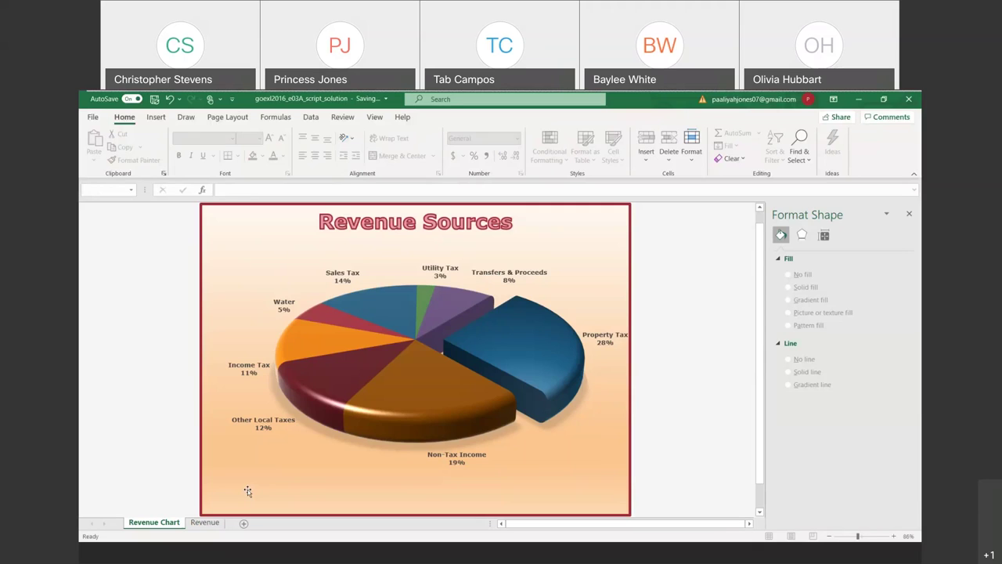
{"action": "left_click", "coordinate": [204, 521]}
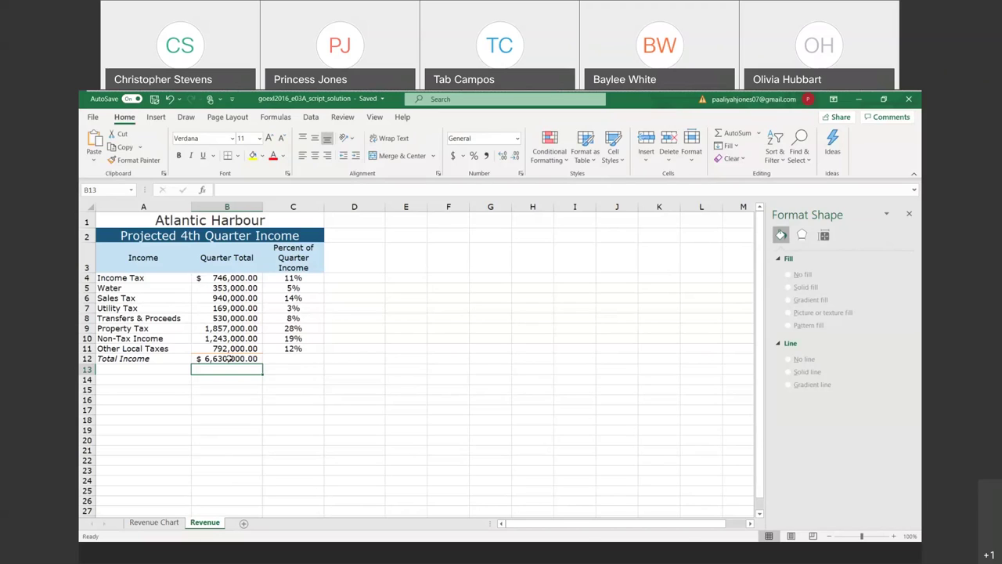
{"action": "left_click", "coordinate": [227, 381]}
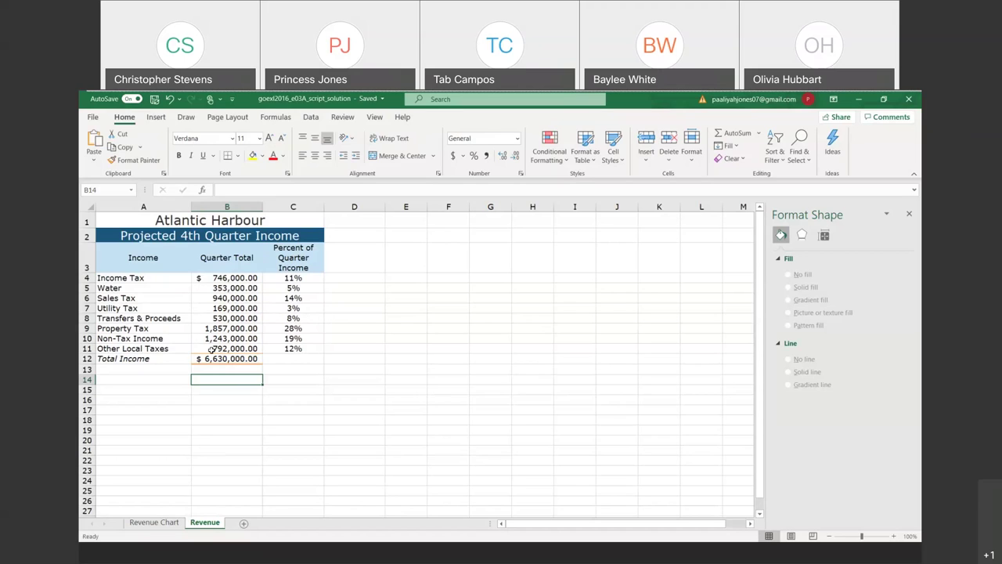
- Select the Percent of Quarter Income values in C4:C11 and try to decrease their decimal places
{"action": "left_click", "coordinate": [311, 117]}
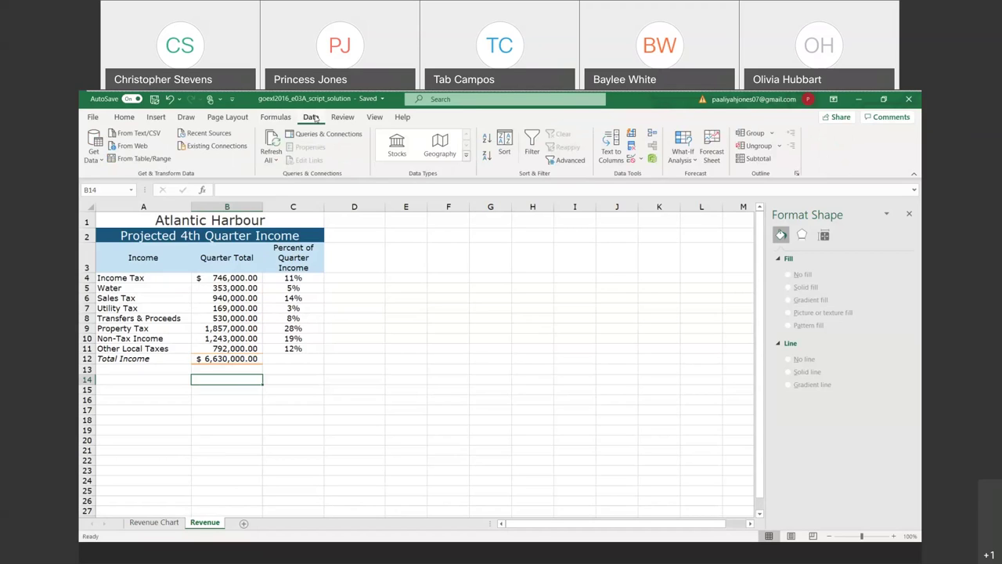
{"action": "left_click", "coordinate": [290, 279]}
{"action": "left_click_drag", "start_coordinate": [290, 279], "coordinate": [290, 345]}
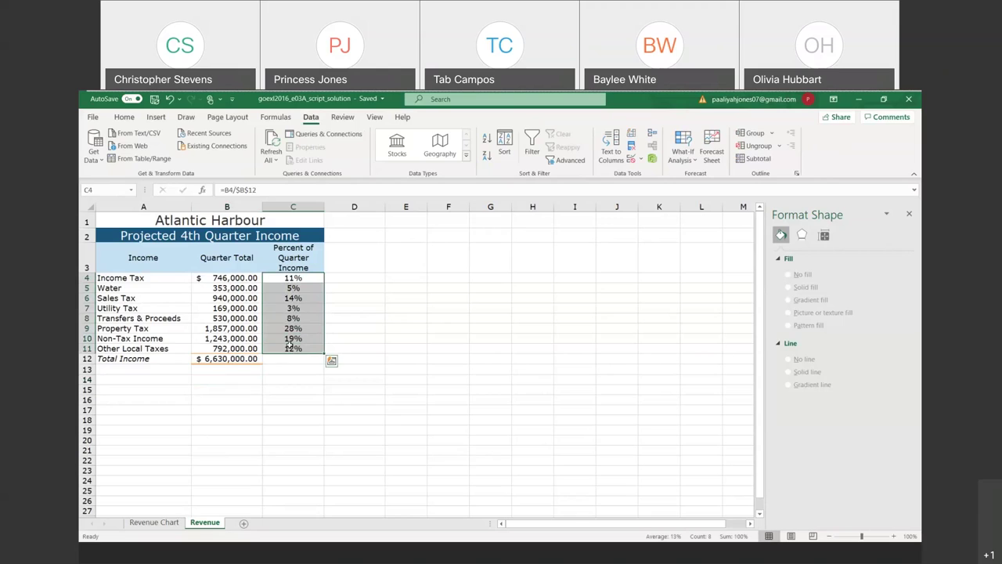
{"action": "left_click", "coordinate": [129, 119]}
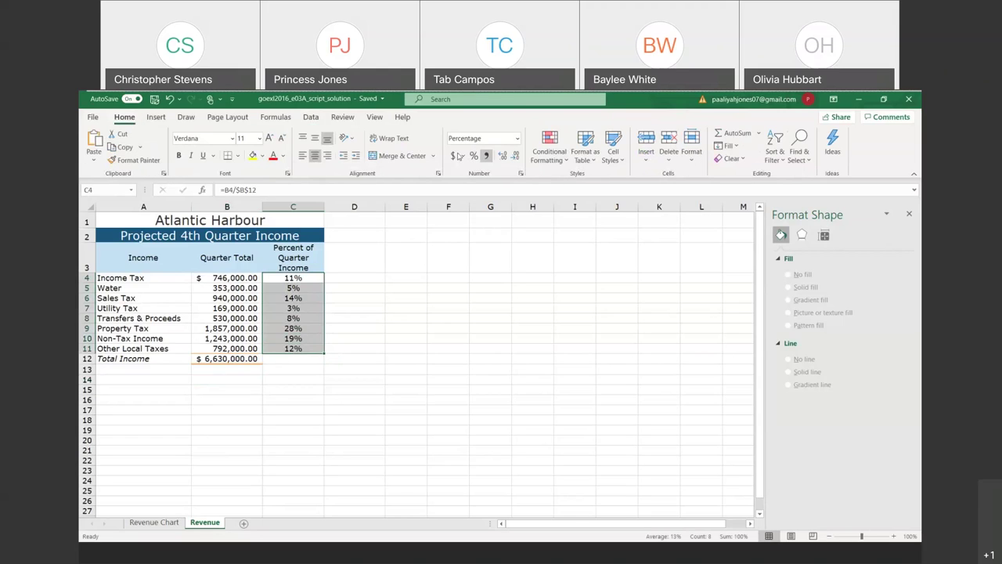
{"action": "left_click", "coordinate": [516, 159]}
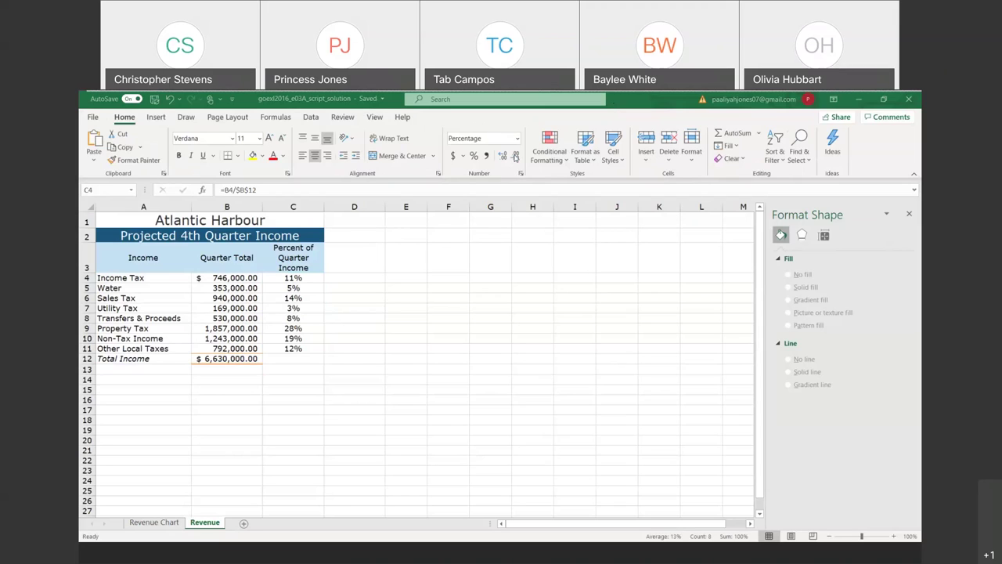
{"action": "key", "text": "ctrl+shift+Down"}
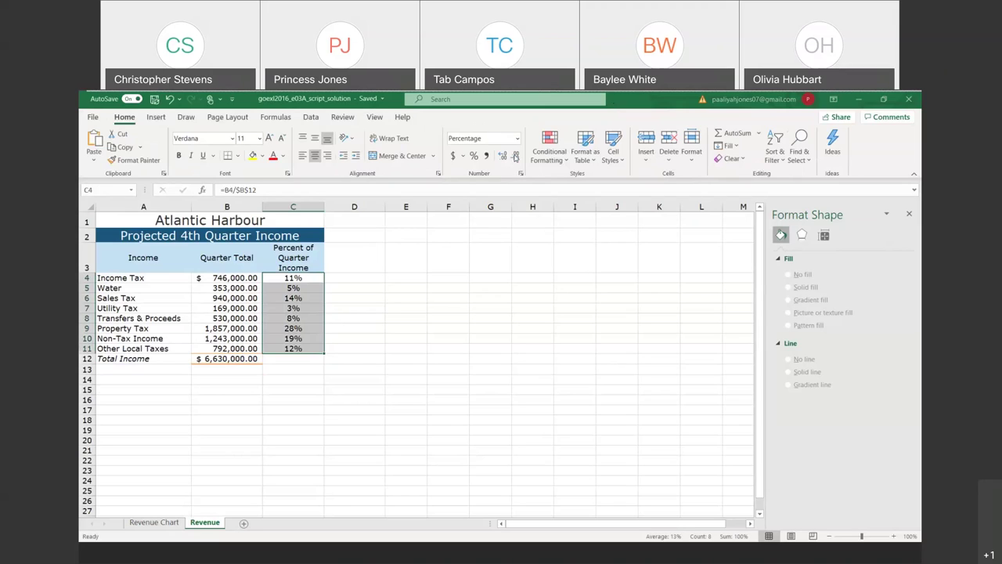
- Show the Percent of Quarter Income values in C4:C11 with two decimal places, keeping the range selected
{"action": "left_click", "coordinate": [502, 158]}
{"action": "left_click", "coordinate": [502, 158]}
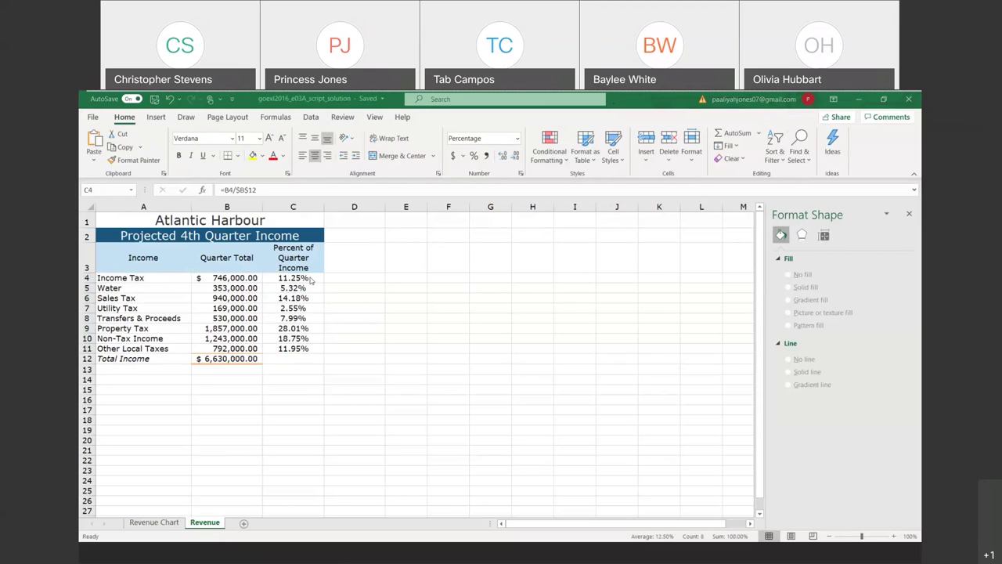
{"action": "key", "text": "ctrl+shift+Down"}
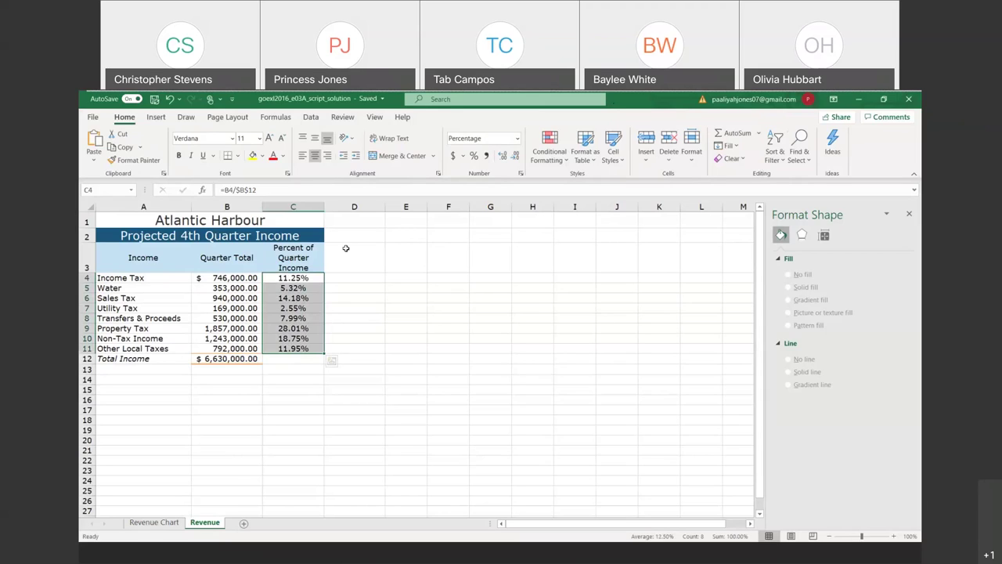
- Use Goal Seek to bring the Total Income in B12 to 7000000 by changing Other Local Taxes in B11, and keep the solution
{"action": "left_click", "coordinate": [311, 117]}
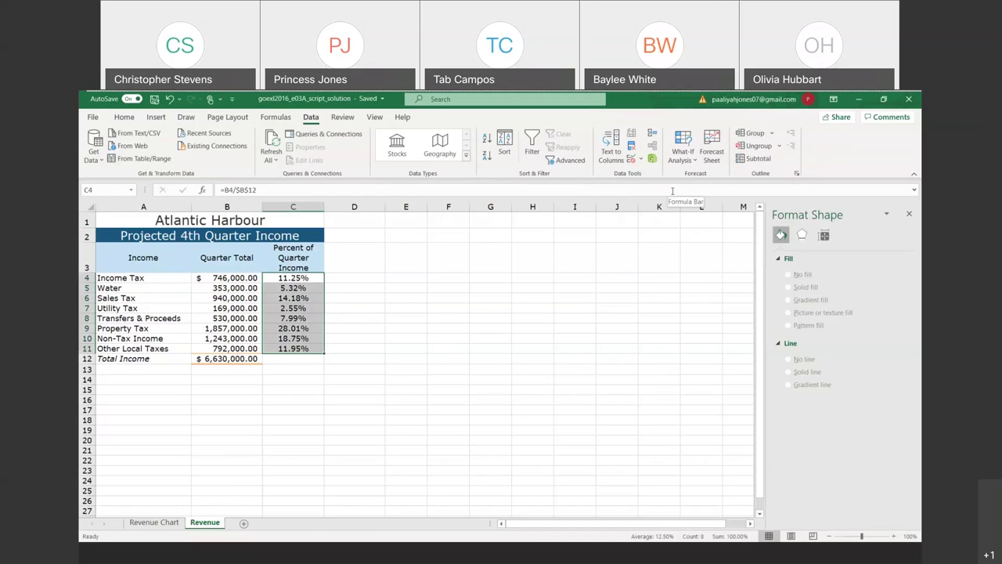
{"action": "left_click", "coordinate": [682, 160]}
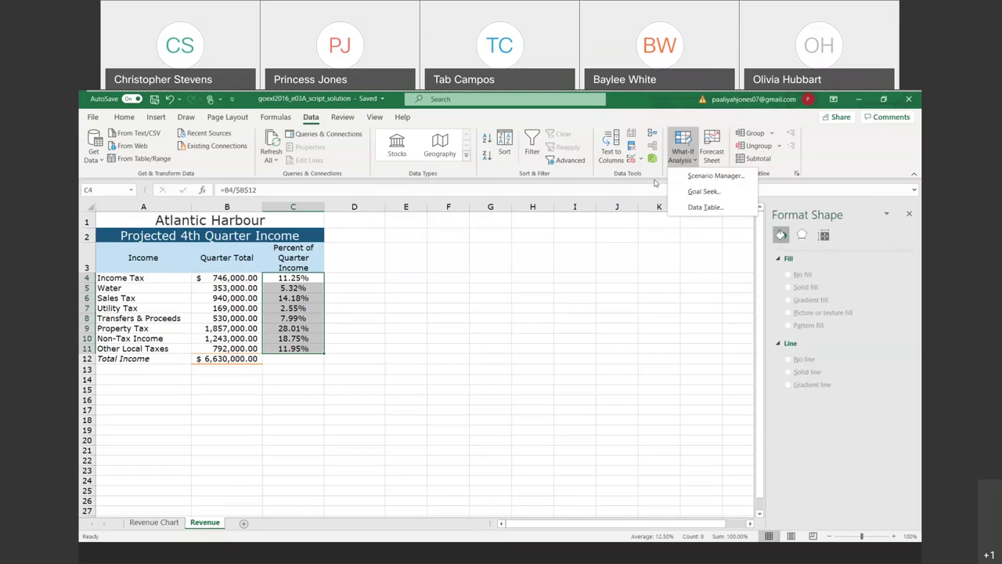
{"action": "left_click", "coordinate": [704, 192]}
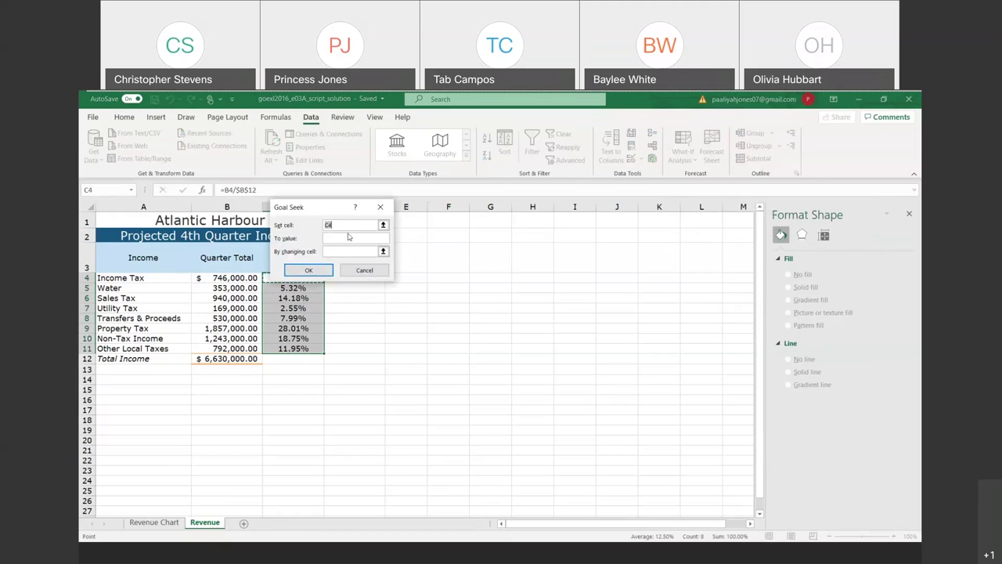
{"action": "type", "text": "B12"}
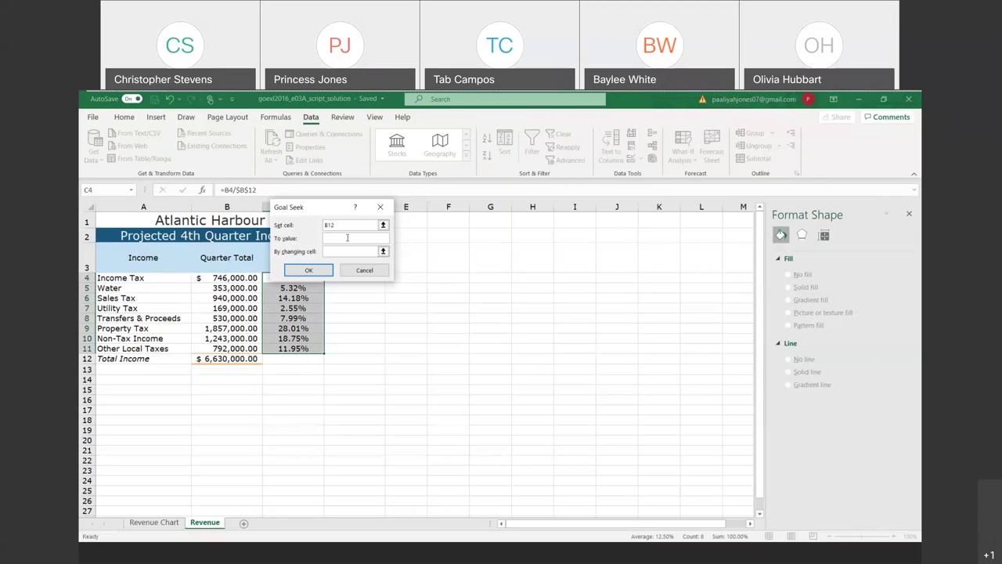
{"action": "type", "text": "7"}
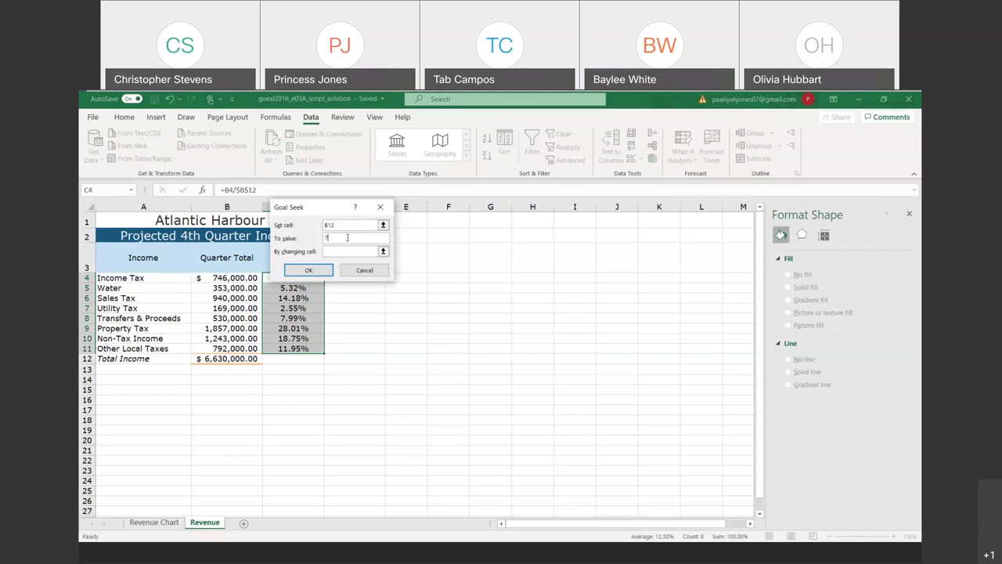
{"action": "type", "text": "0000"}
{"action": "left_click", "coordinate": [351, 251]}
{"action": "type", "text": "b"}
{"action": "left_click", "coordinate": [292, 270]}
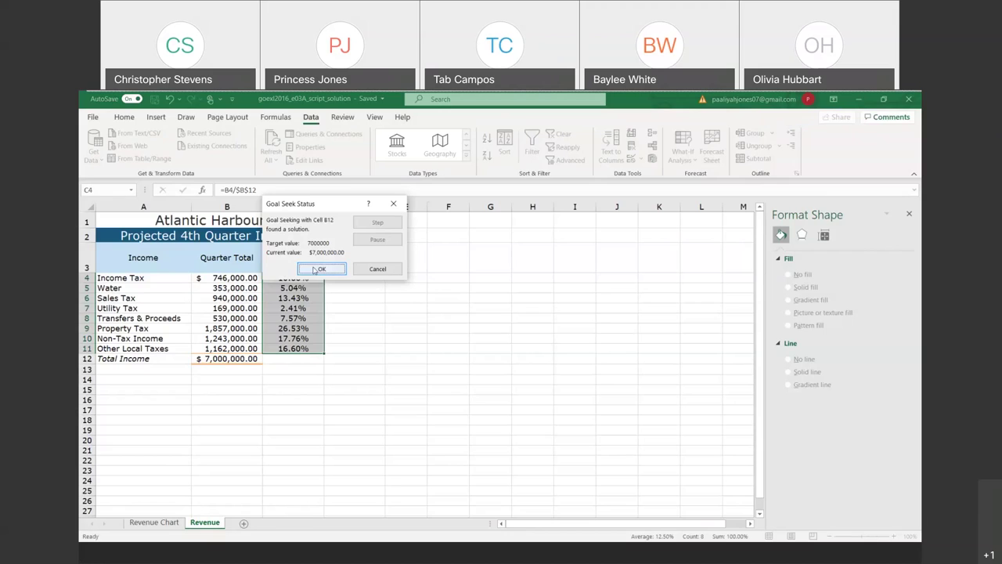
{"action": "left_click", "coordinate": [311, 269]}
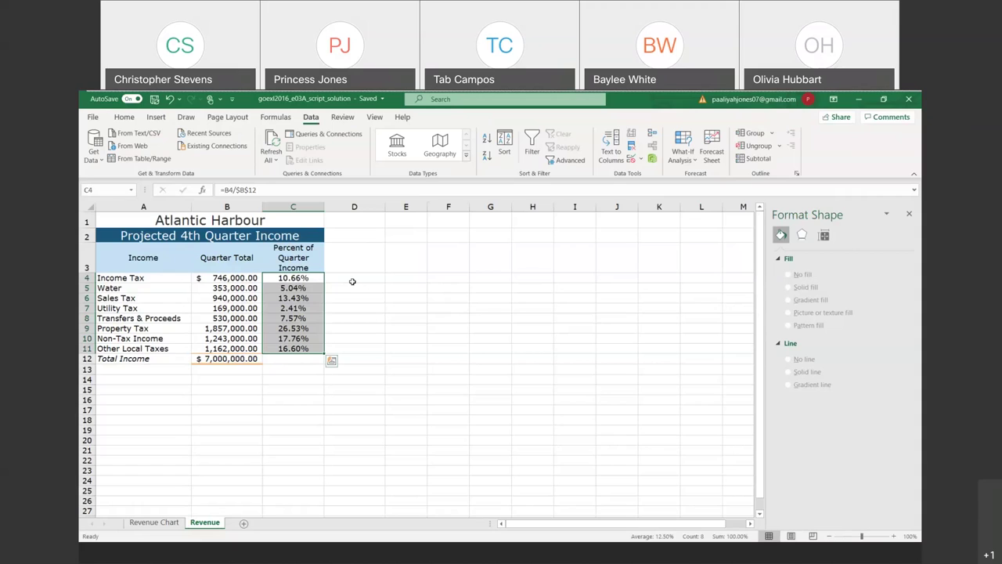
- Set the Revenue sheet's page footer to the file name goexl2016_e03A_script_solution
{"action": "left_click", "coordinate": [234, 118]}
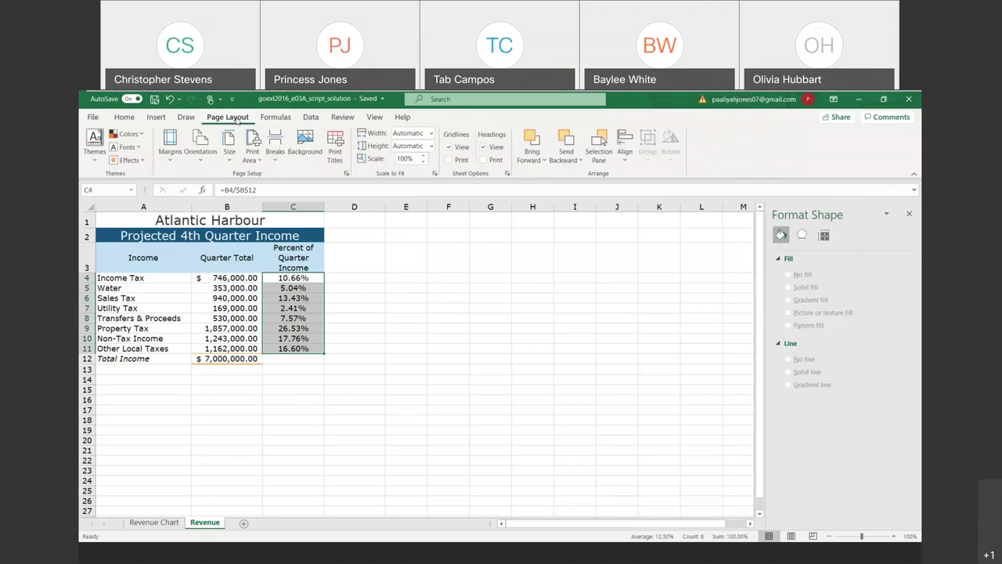
{"action": "left_click", "coordinate": [347, 173]}
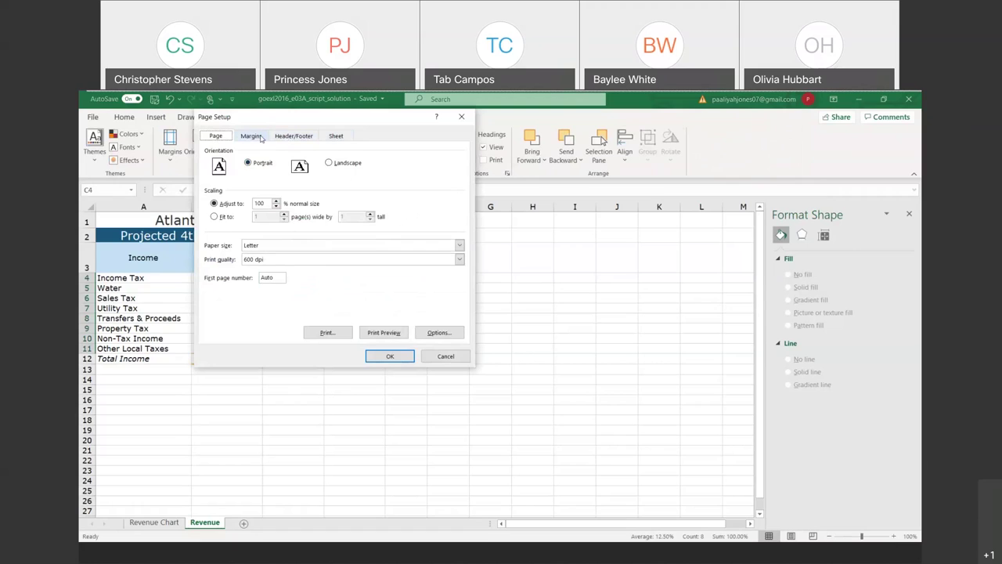
{"action": "left_click", "coordinate": [294, 137]}
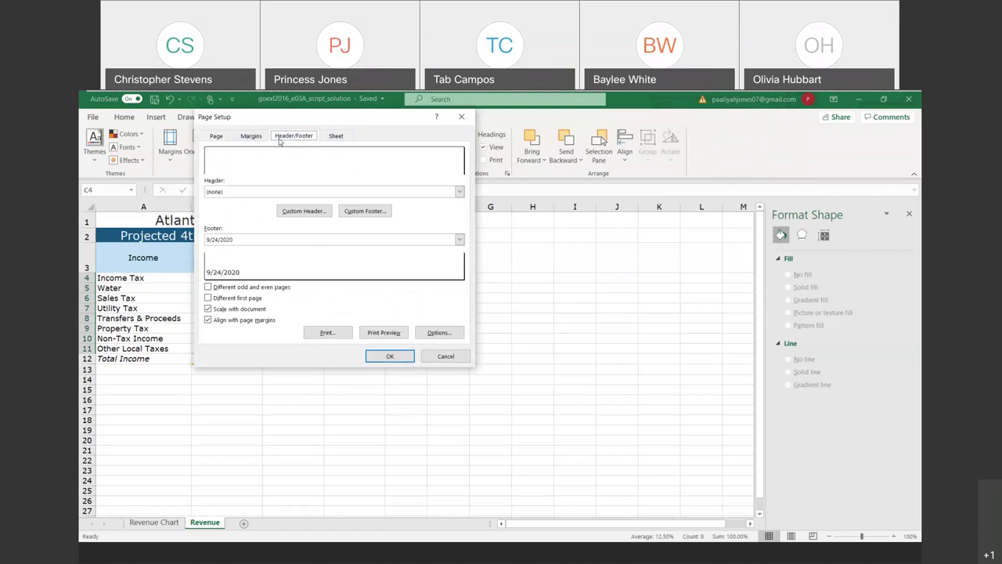
{"action": "left_click", "coordinate": [258, 136]}
{"action": "left_click", "coordinate": [214, 295]}
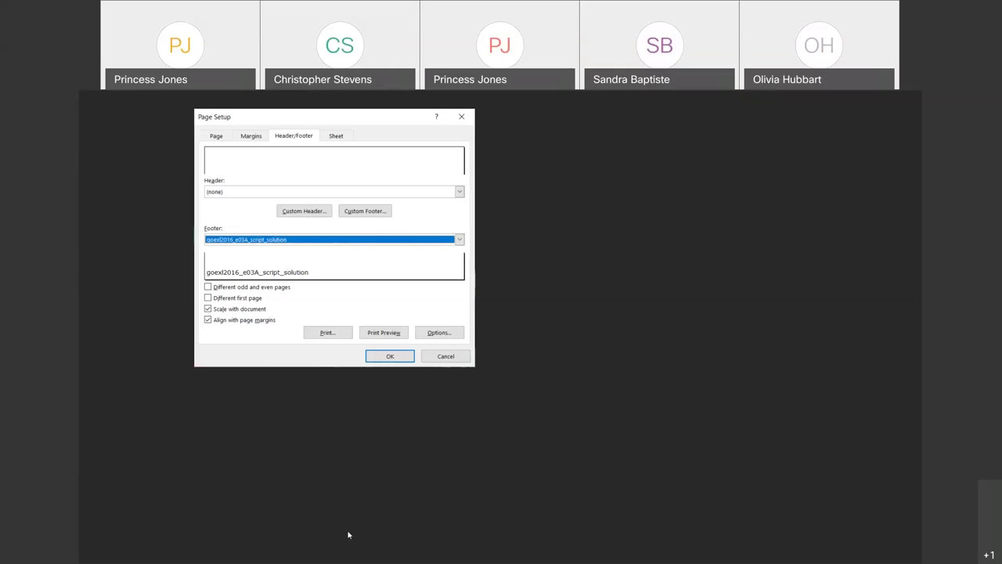
{"action": "left_click", "coordinate": [390, 356]}
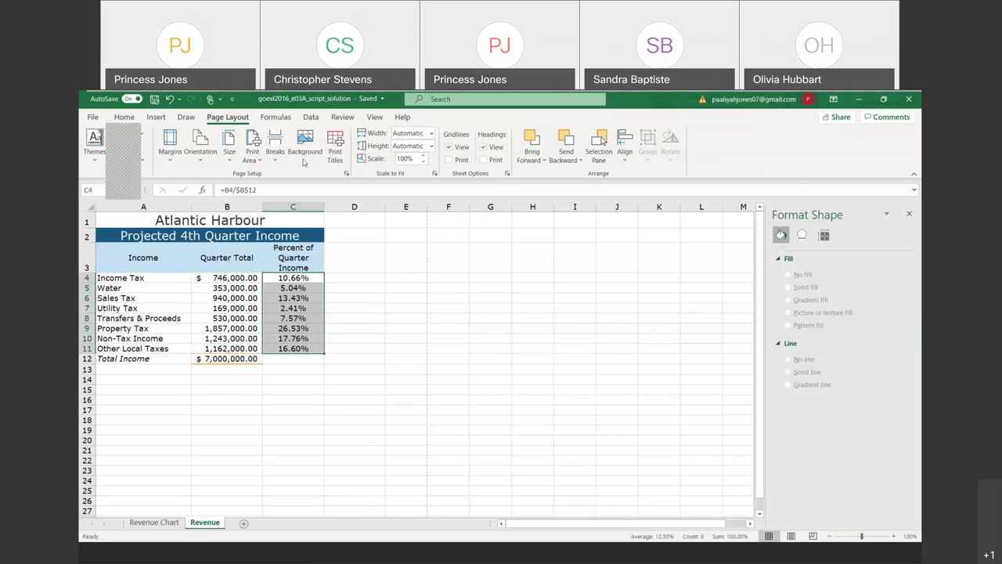
- Review the custom footer's left section for the file name field in the page setup, and accept the settings
{"action": "left_click", "coordinate": [347, 174]}
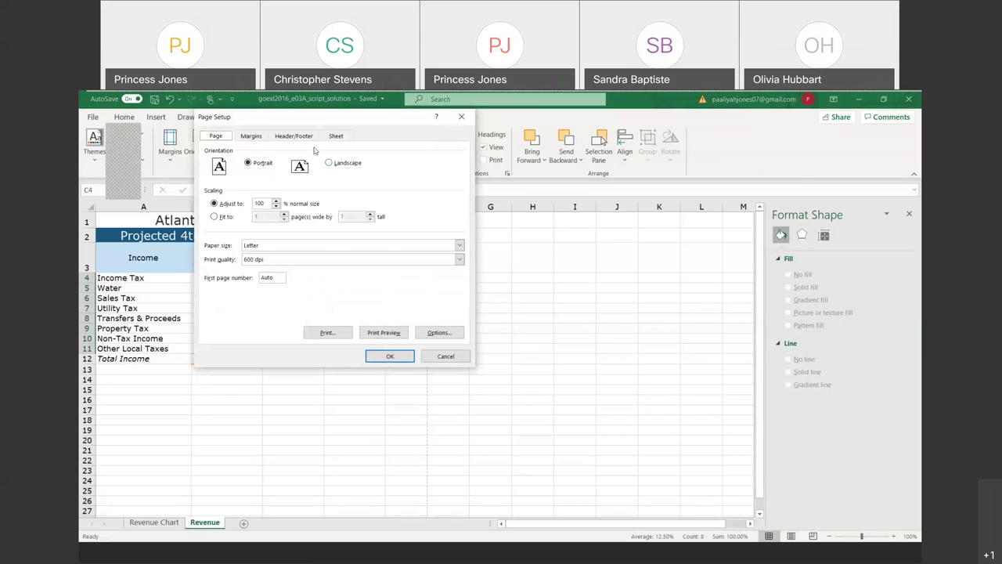
{"action": "left_click", "coordinate": [304, 139]}
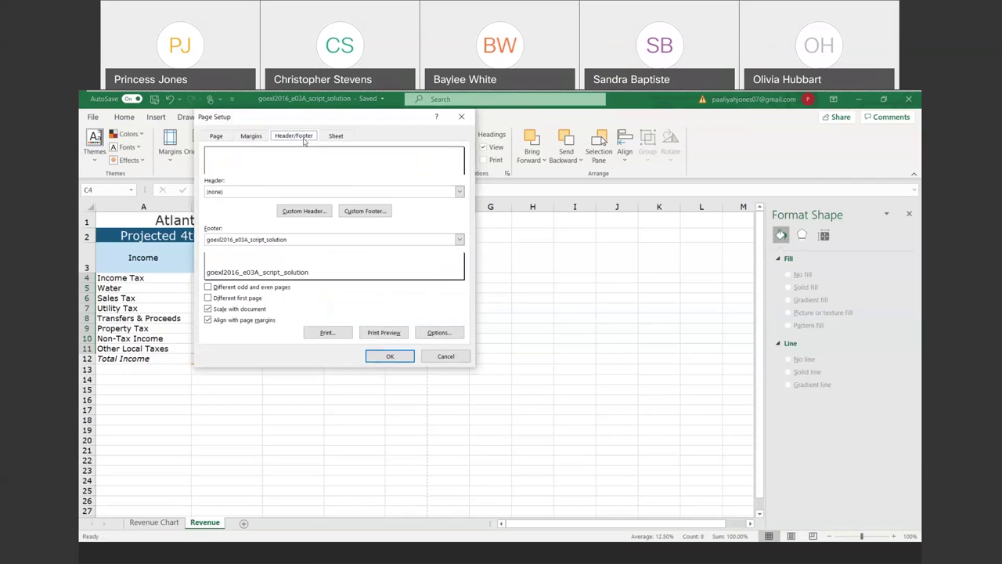
{"action": "left_click", "coordinate": [363, 212]}
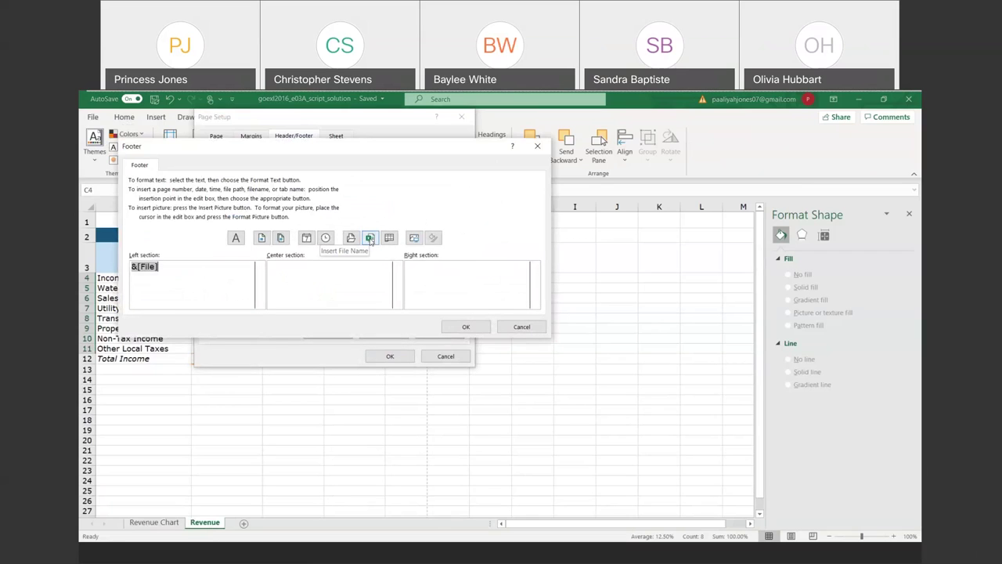
{"action": "left_click", "coordinate": [454, 325]}
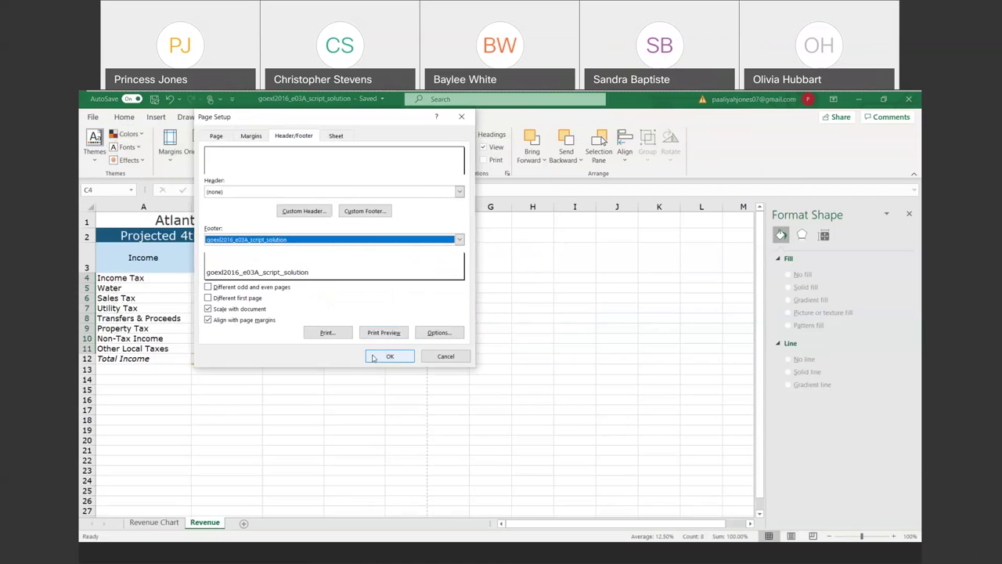
{"action": "left_click", "coordinate": [373, 358]}
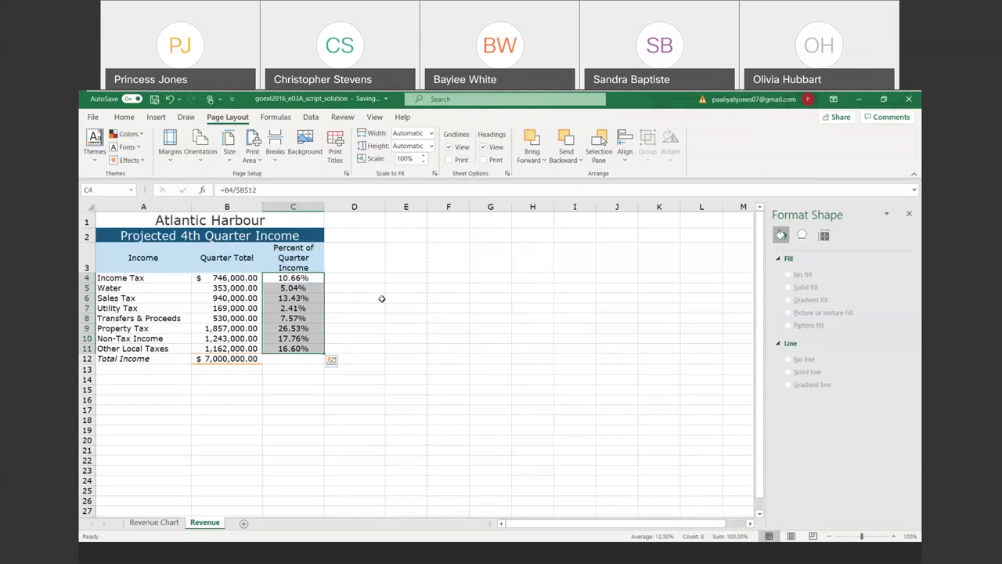
- Switch to the Revenue Chart sheet to examine the pie chart with the recalculated percentages
{"action": "left_click", "coordinate": [154, 522]}
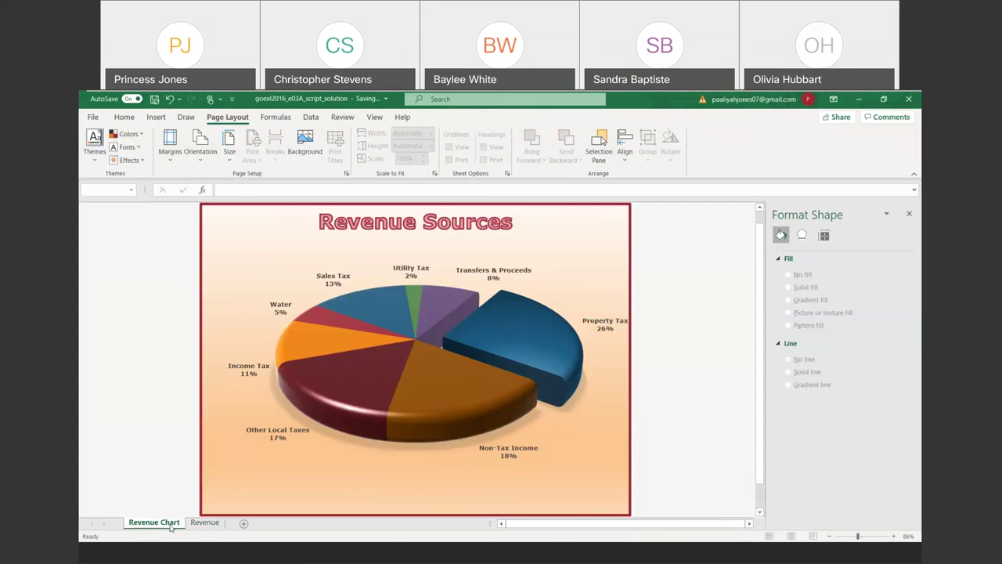
{"action": "mouse_move", "coordinate": [452, 416]}
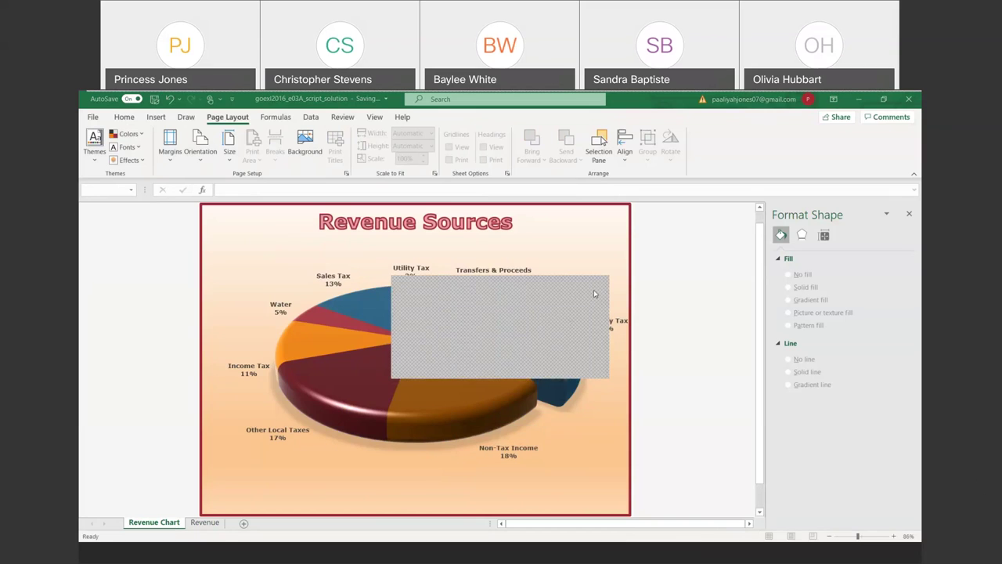
{"action": "mouse_move", "coordinate": [594, 294]}
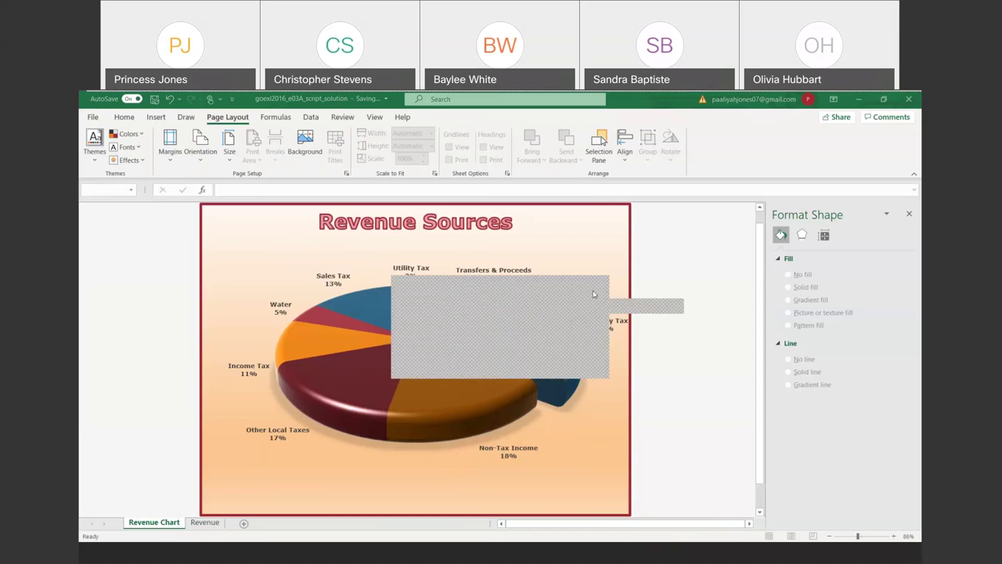